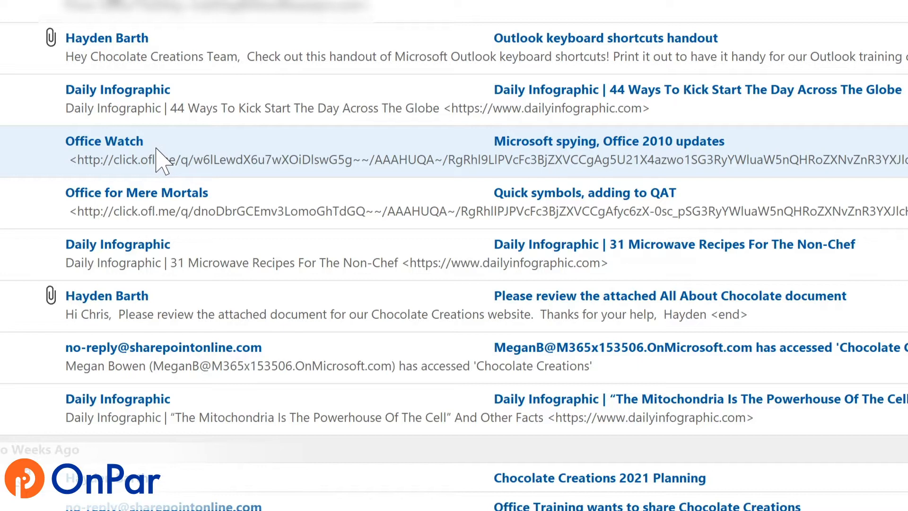
Start a rule from the "Microsoft spying, Office 2010 updates" message that applies to mail from Office Watch
right_click(164, 147)
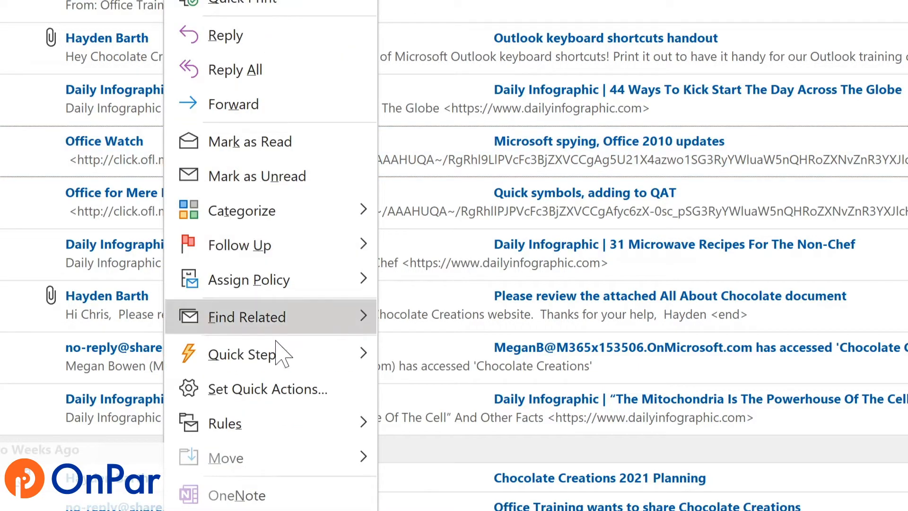
mouse_move(284, 428)
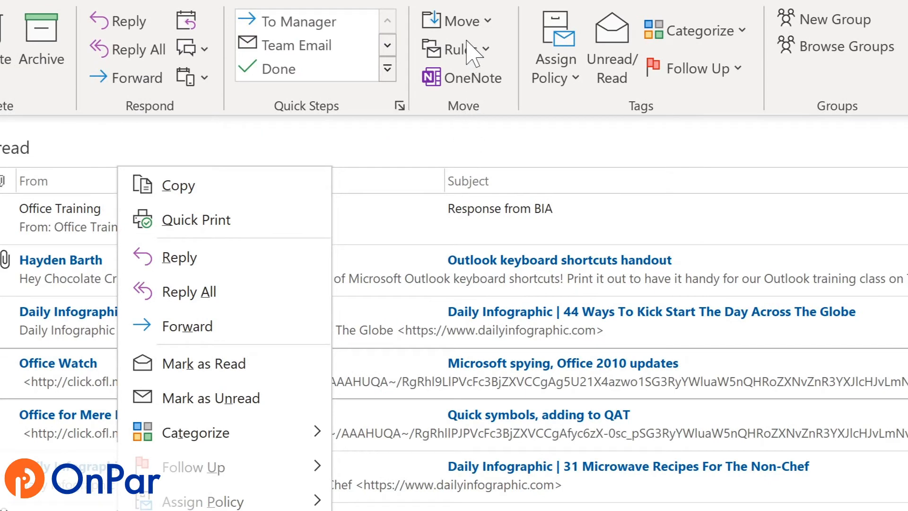
left_click(481, 55)
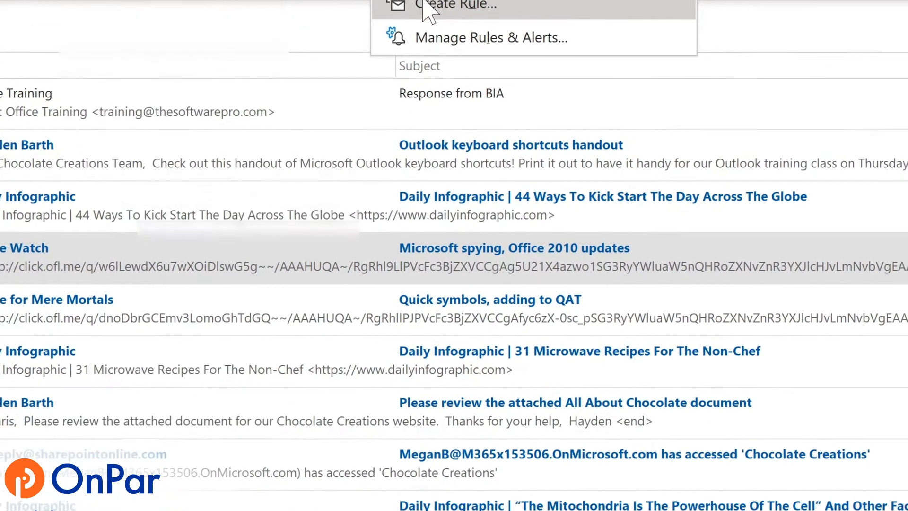
left_click(475, 115)
left_click(225, 155)
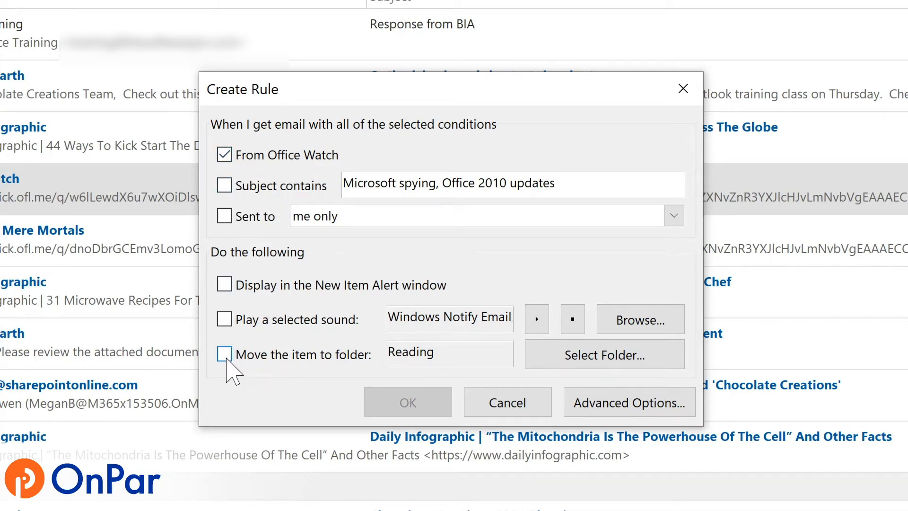
Have the rule move matching items to the Tech Newsletters folder under Inbox
left_click(225, 354)
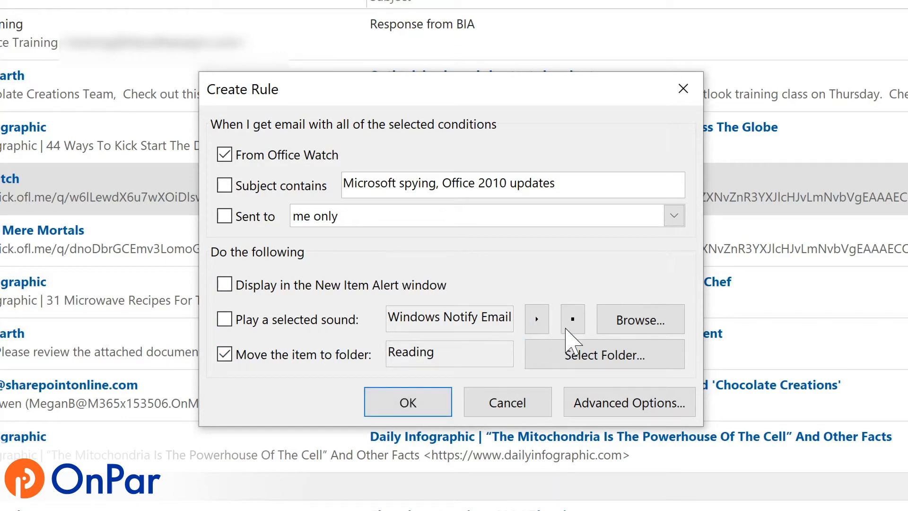
left_click(587, 362)
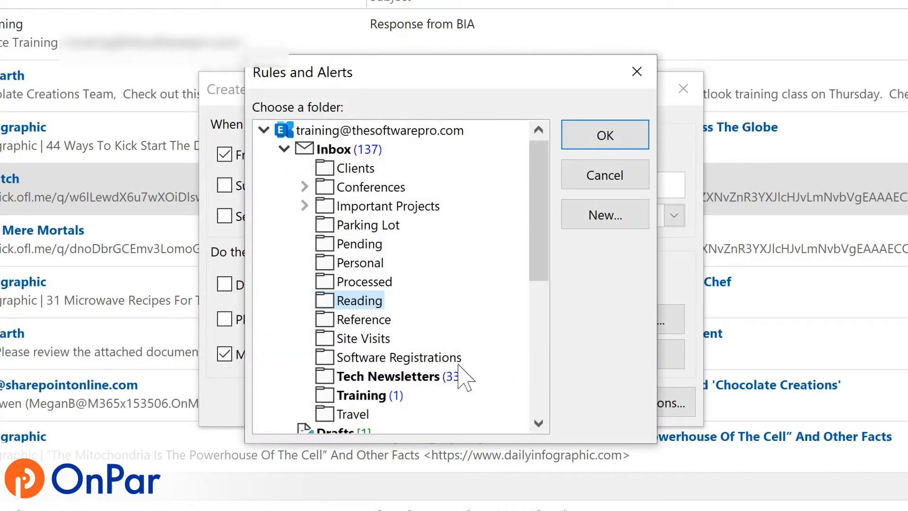
left_click(373, 377)
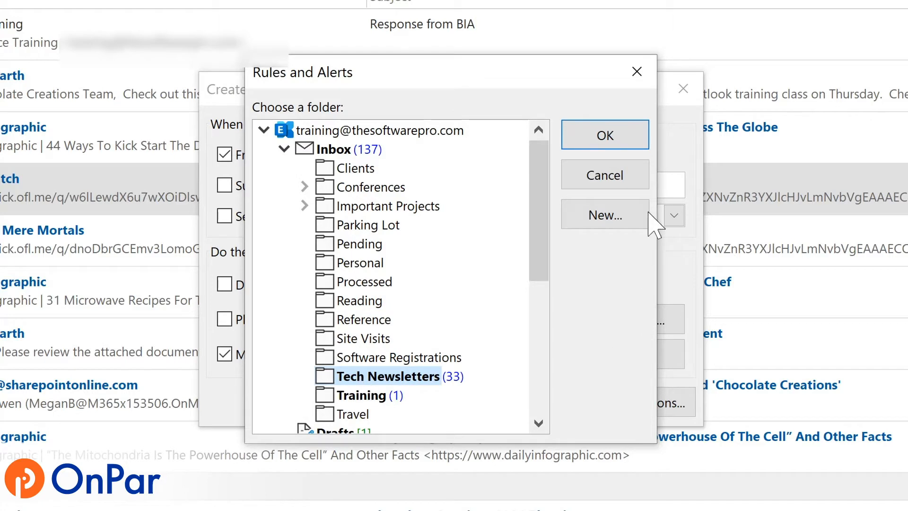
left_click(610, 139)
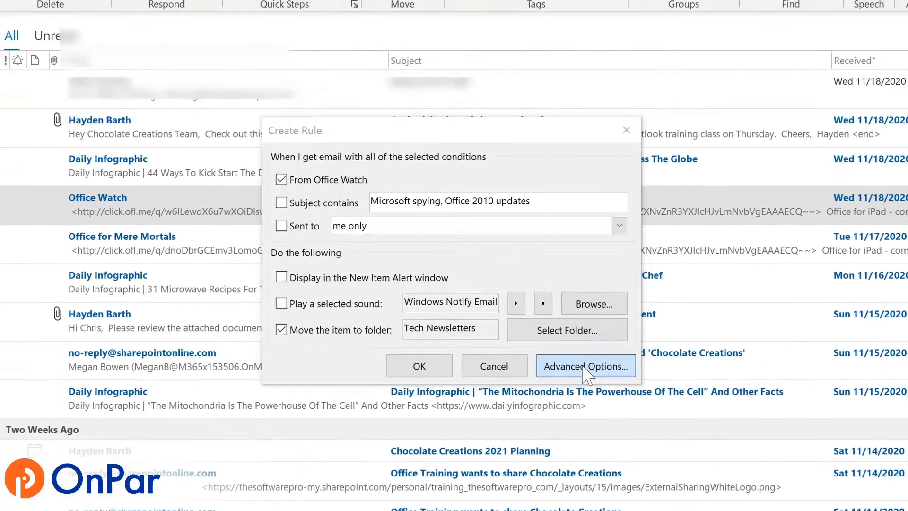
Go through the rule's advanced conditions, actions and exceptions, then finish it with the option to run now on existing Inbox messages
left_click(632, 402)
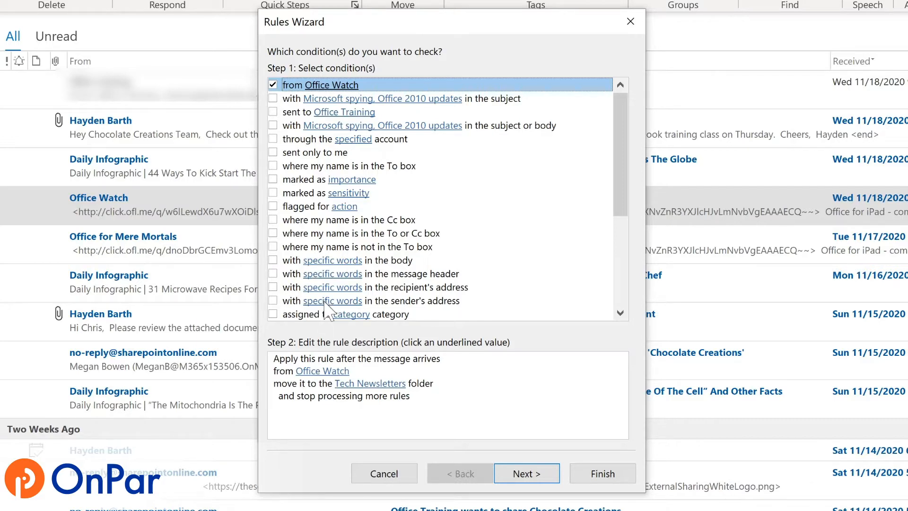
left_click(525, 473)
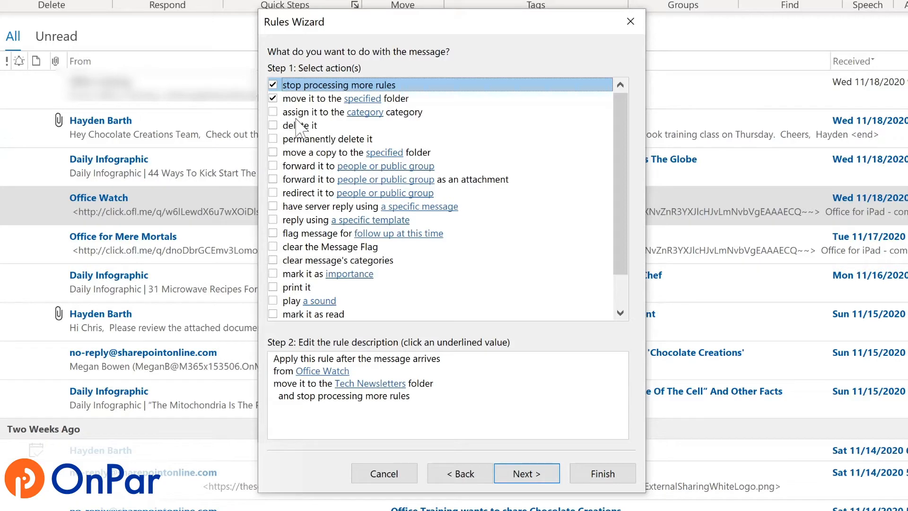
left_click(523, 475)
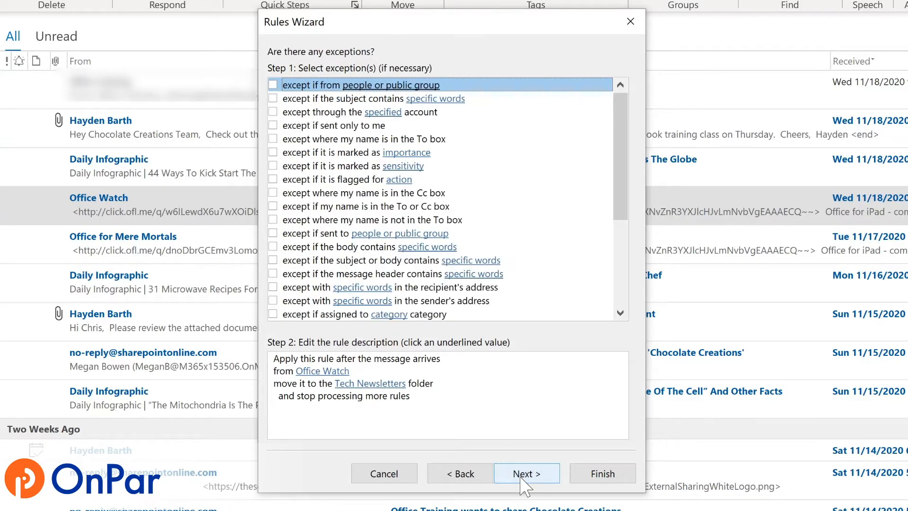
left_click(525, 474)
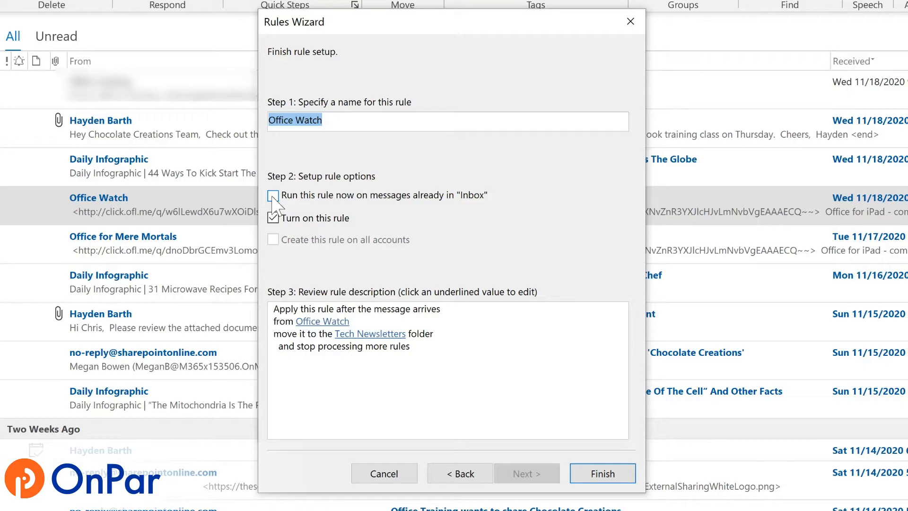
left_click(273, 196)
left_click(592, 473)
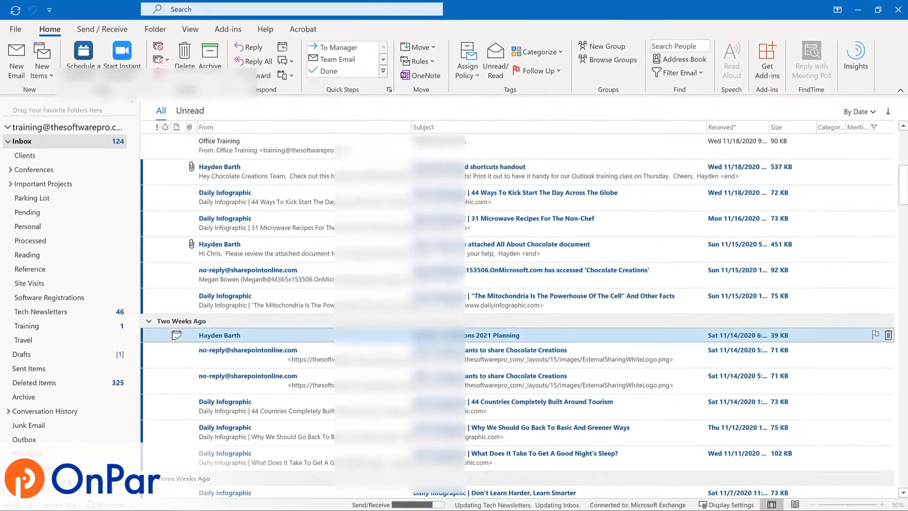
View the messages in the Tech Newsletters folder and open the management window for rules and alerts
left_click(67, 313)
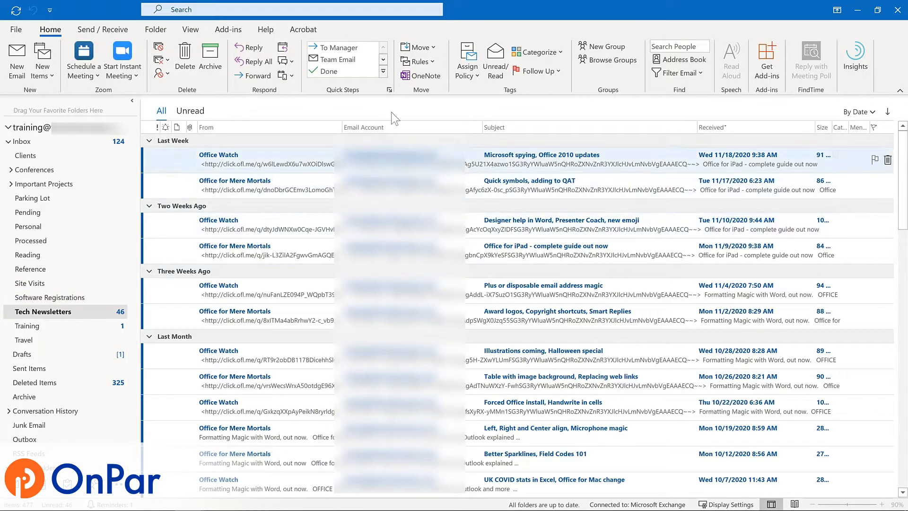
left_click(427, 63)
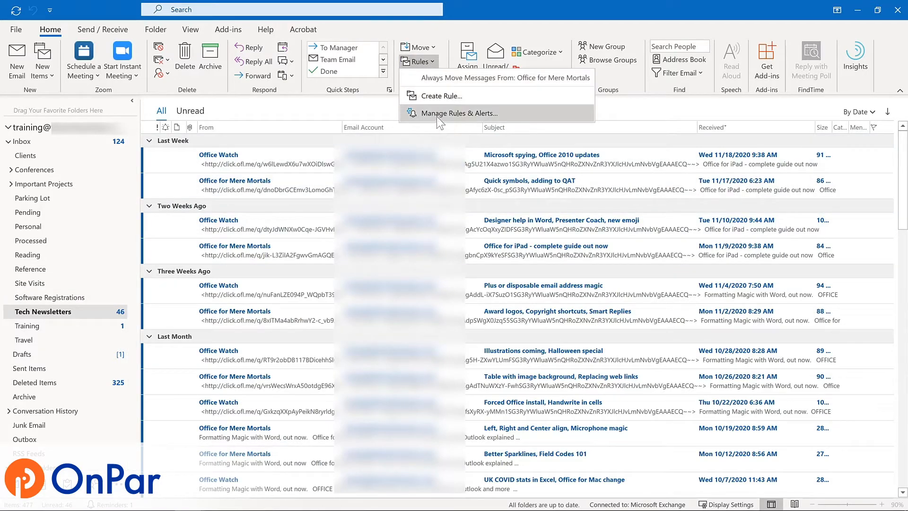
left_click(435, 113)
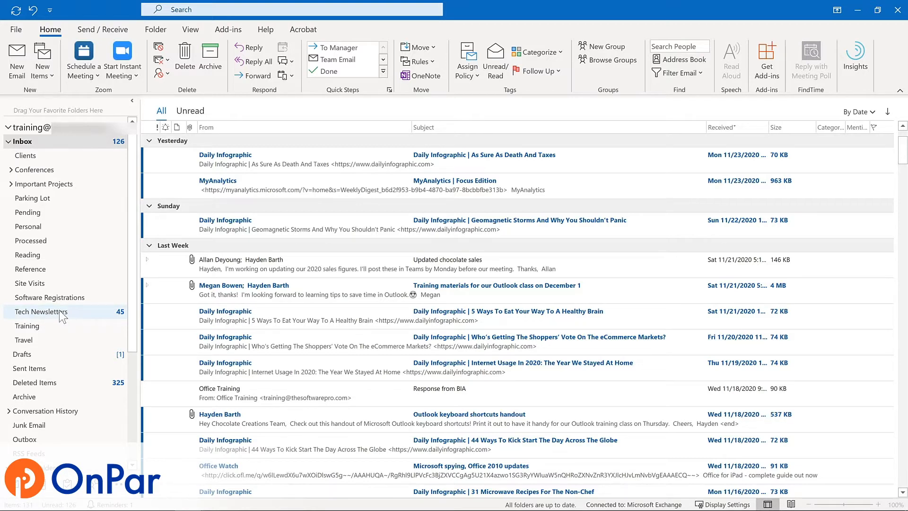
Add the Tech Newsletters and Training folders to Favorites
left_click_drag(63, 317, 62, 112)
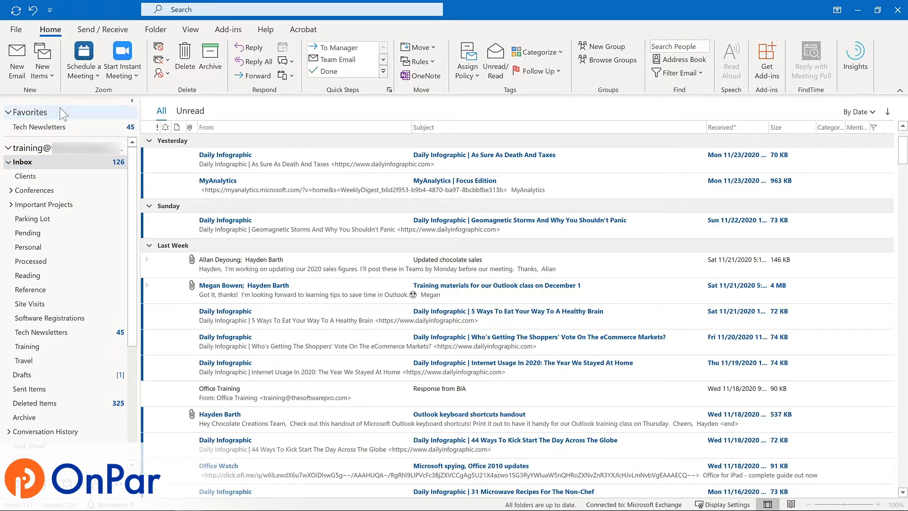
right_click(46, 347)
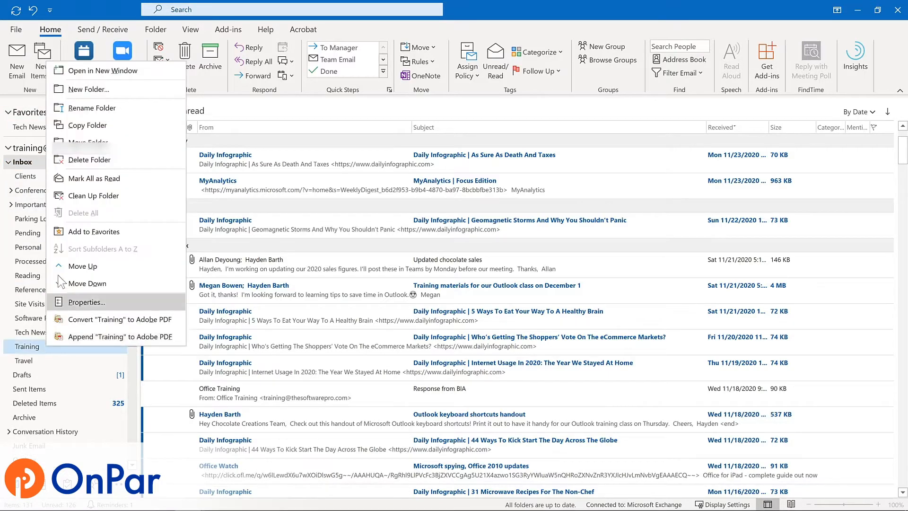
left_click(81, 231)
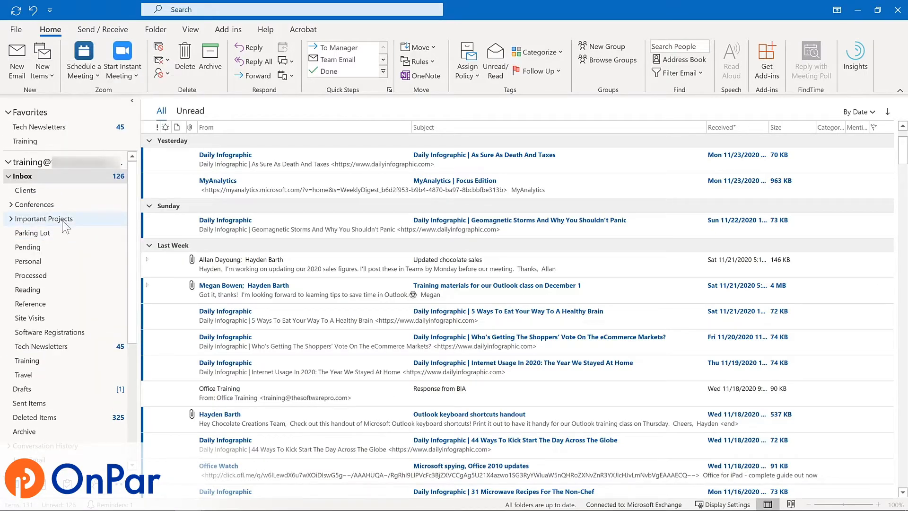
Add the Important Projects folder to Favorites
left_click(66, 220)
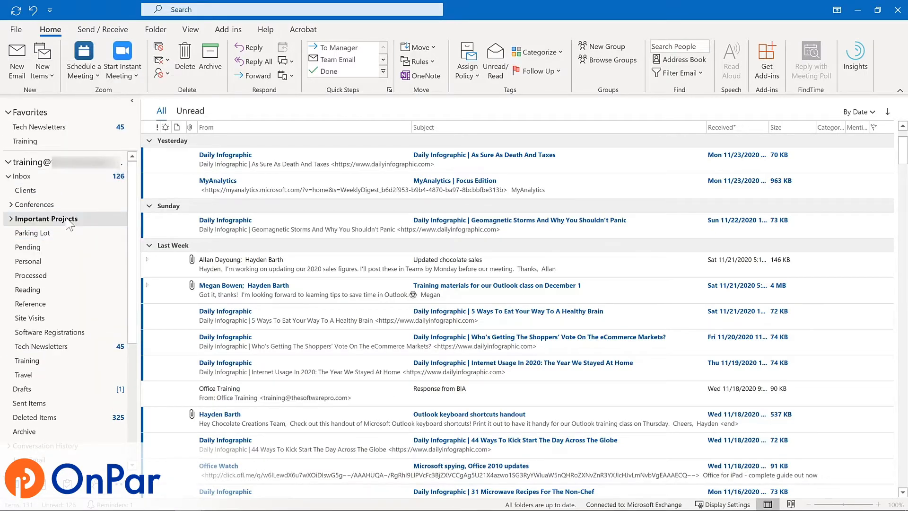
left_click(156, 32)
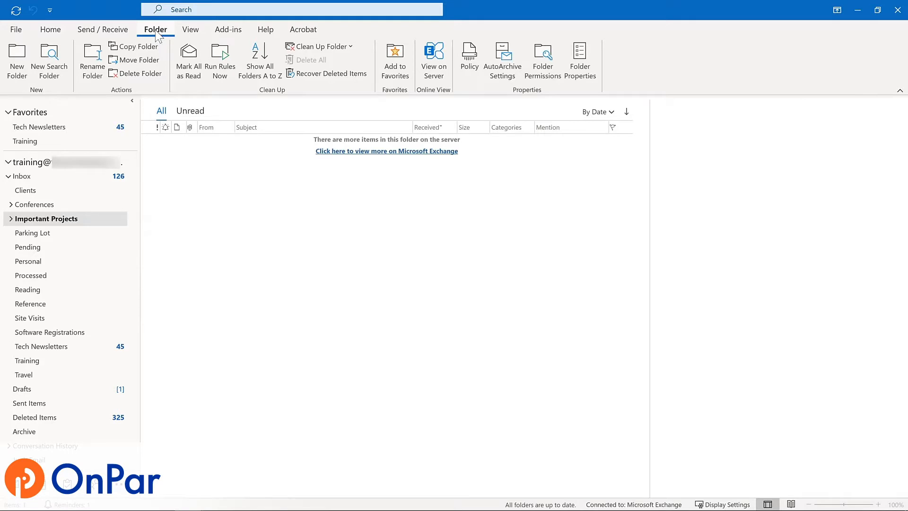
left_click(387, 64)
Reorder Favorites so that Tech Newsletters comes last, below Important Projects
left_click(37, 128)
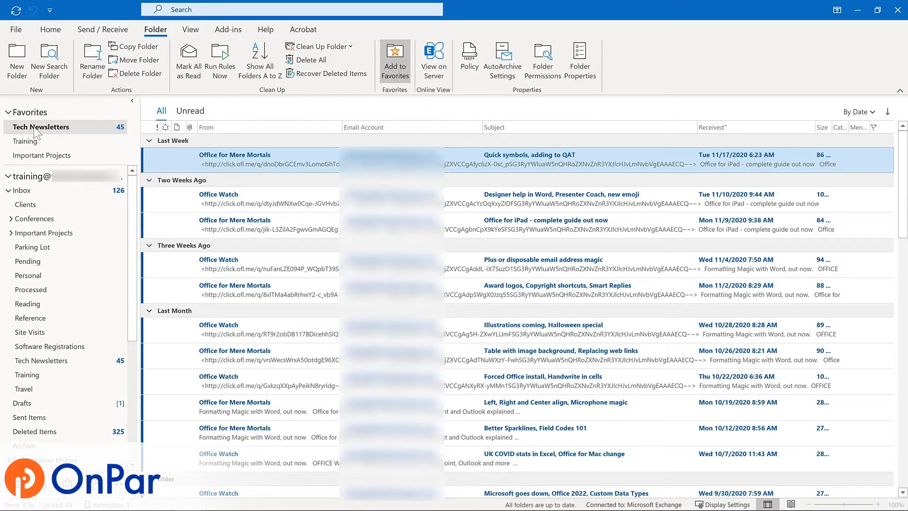
left_click_drag(36, 134, 37, 158)
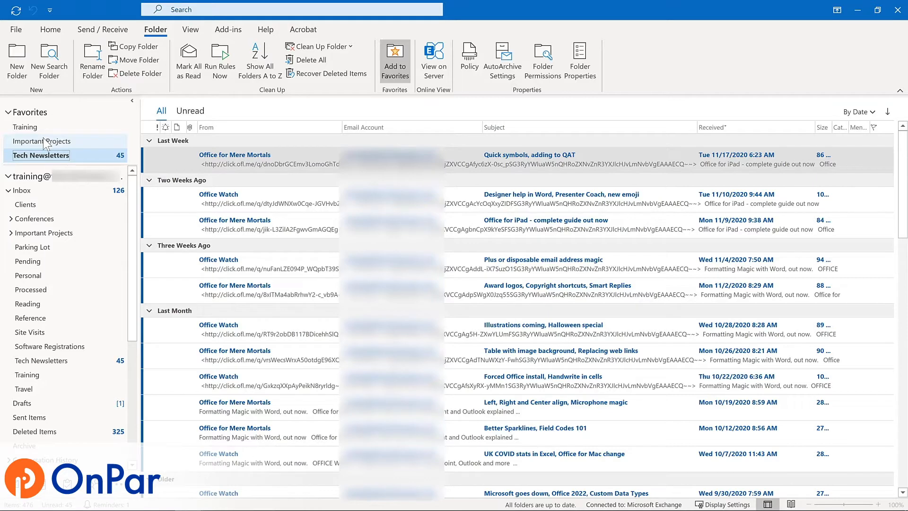
Remove the Important Projects folder from Favorites
right_click(45, 142)
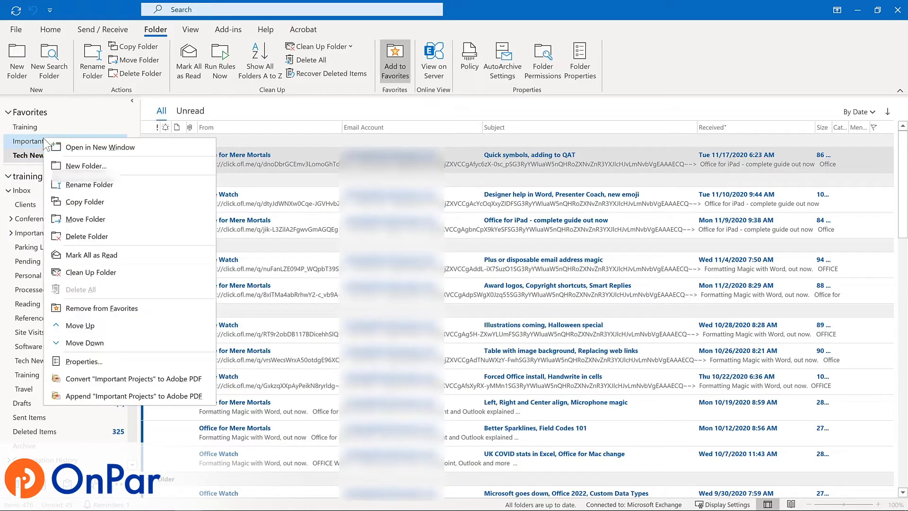
left_click(93, 305)
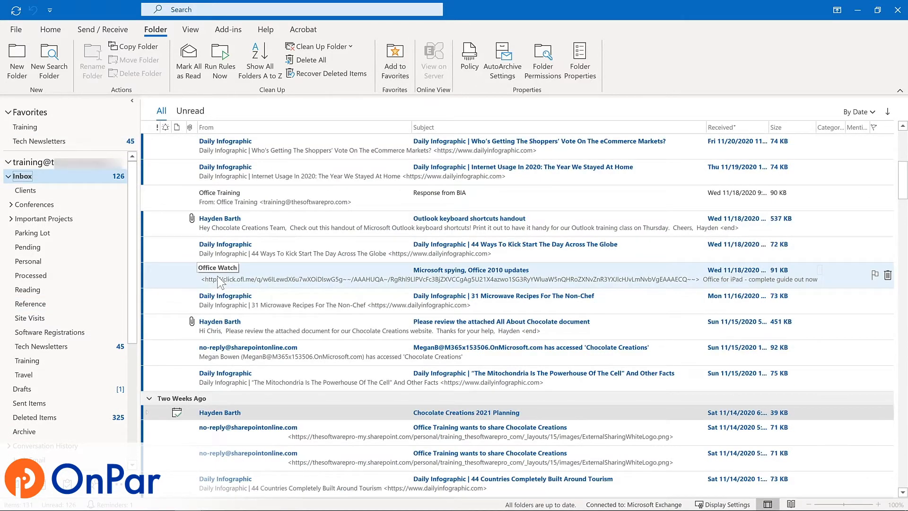
Move the Office Watch message "Microsoft spying, Office 2010 updates" from the Inbox to the Tech Newsletters favorite
left_click_drag(219, 283, 74, 143)
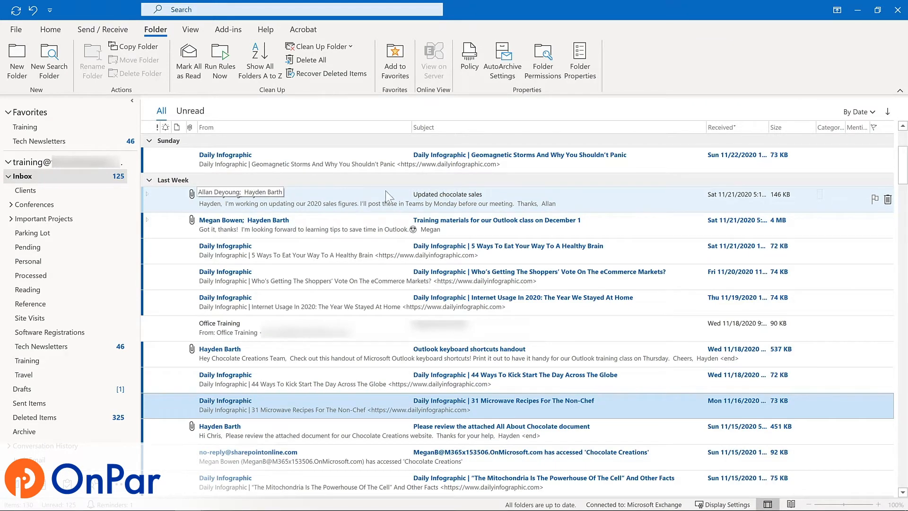
Flag the "Updated chocolate sales" message for follow-up with a custom start date of Monday, November 30, 2020 and a reminder
left_click(874, 198)
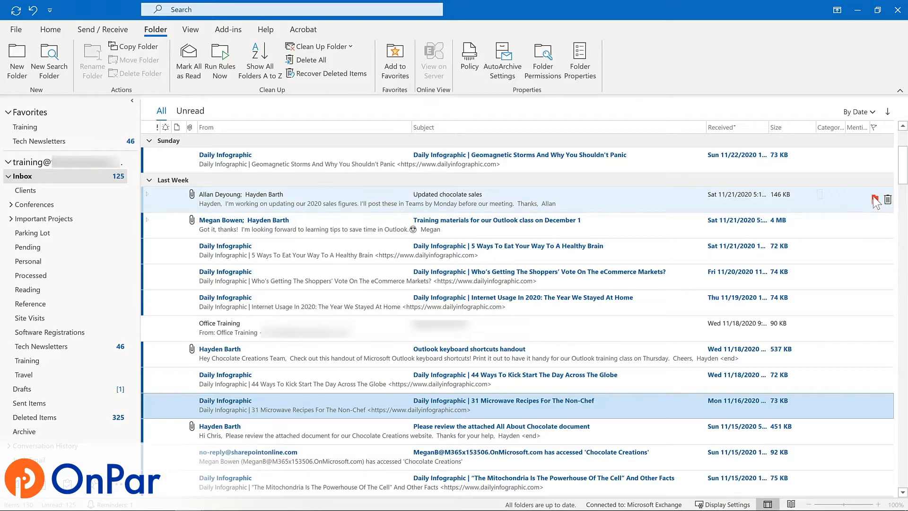
right_click(875, 201)
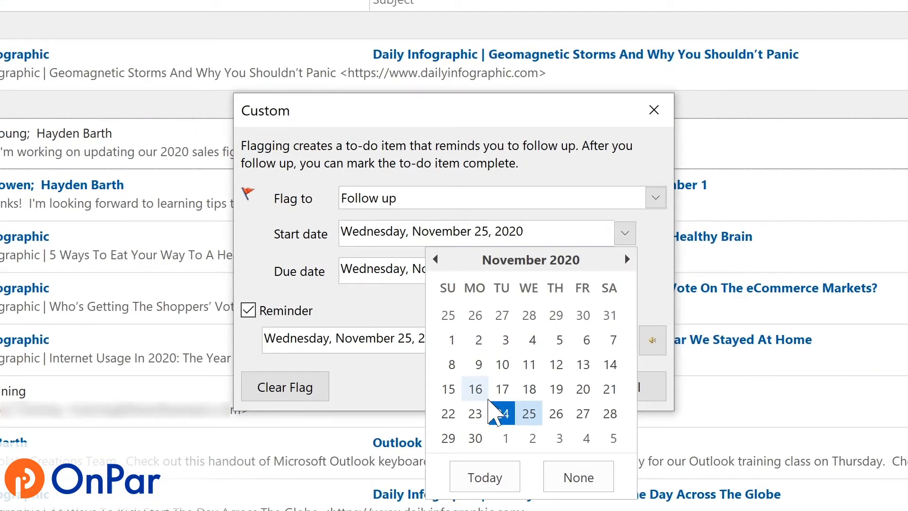
left_click(475, 439)
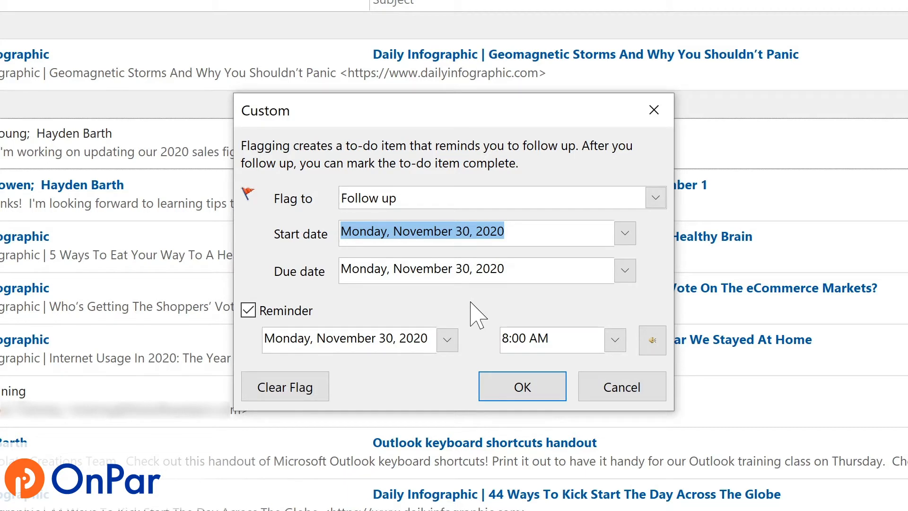
left_click(522, 387)
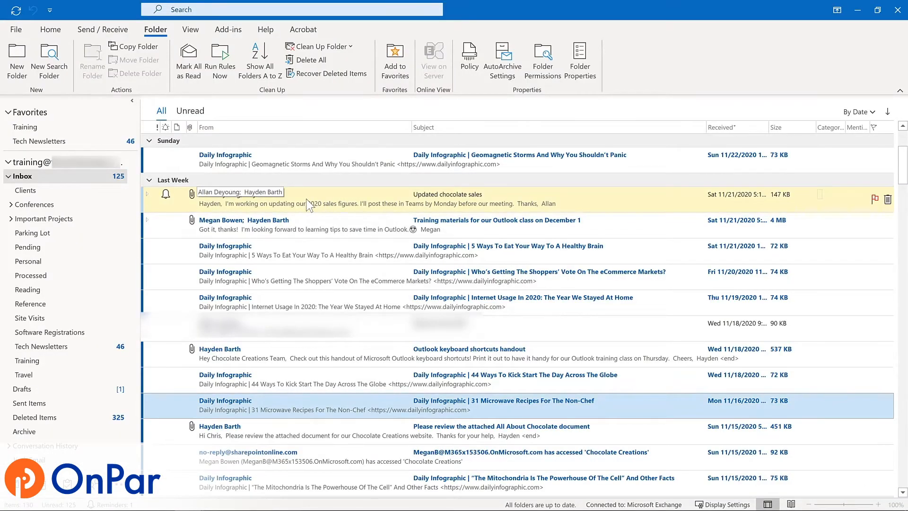
Open the "Updated chocolate sales" message, look at its follow-up options and close it
double_click(307, 202)
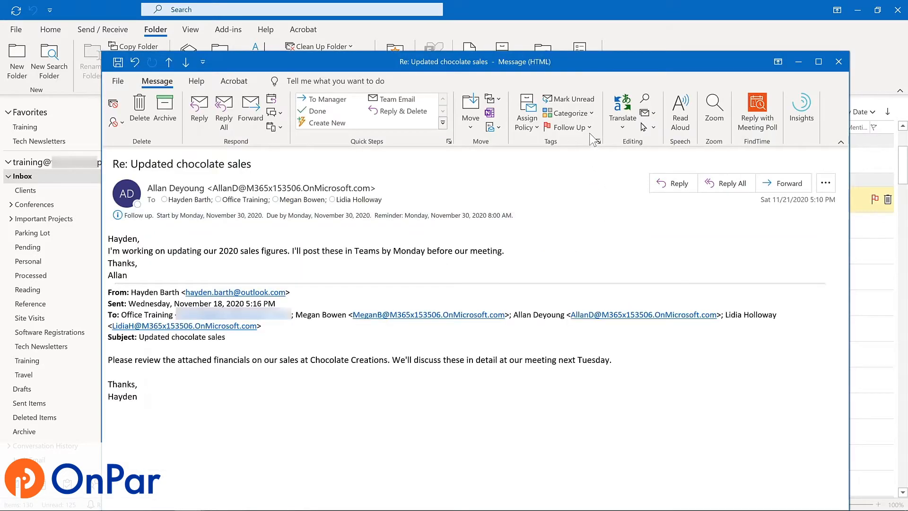
left_click(588, 127)
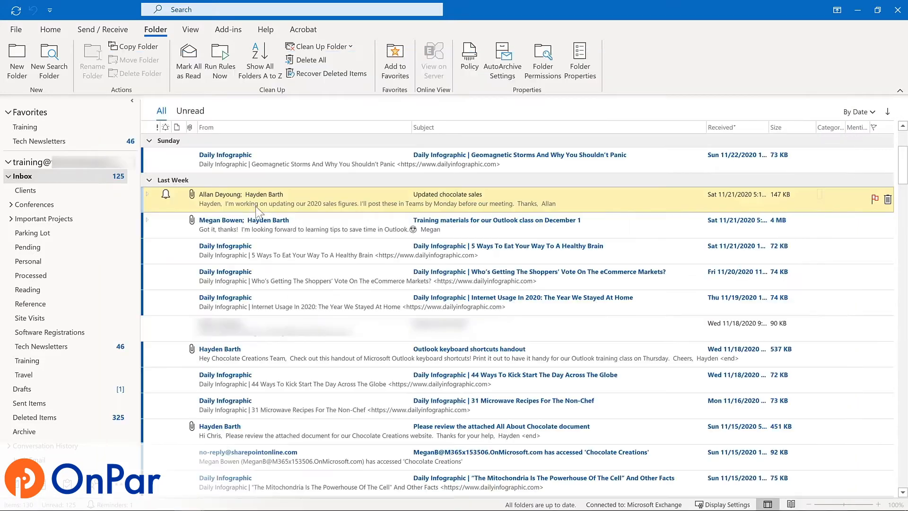
left_click(839, 61)
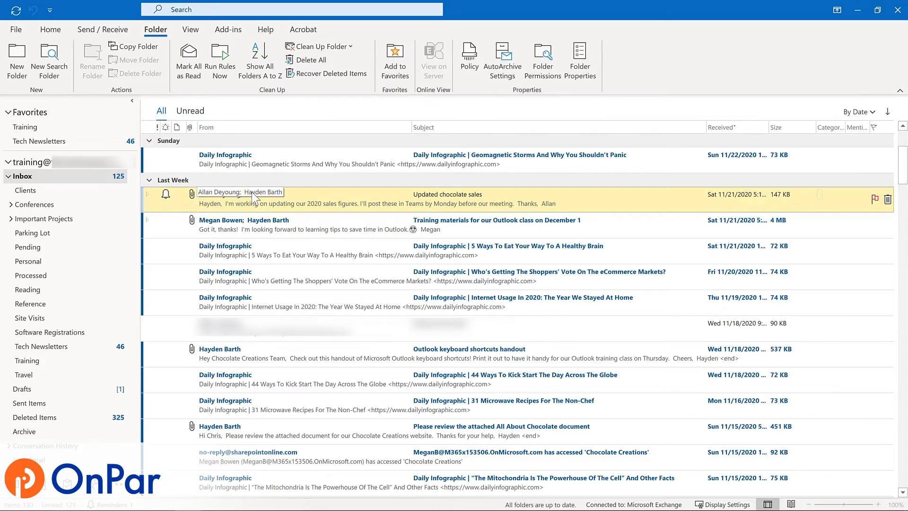
Create a task from the "Please review the attached All About Chocolate document" message, copying the message in as an attachment
scroll(251, 191, "down", 3)
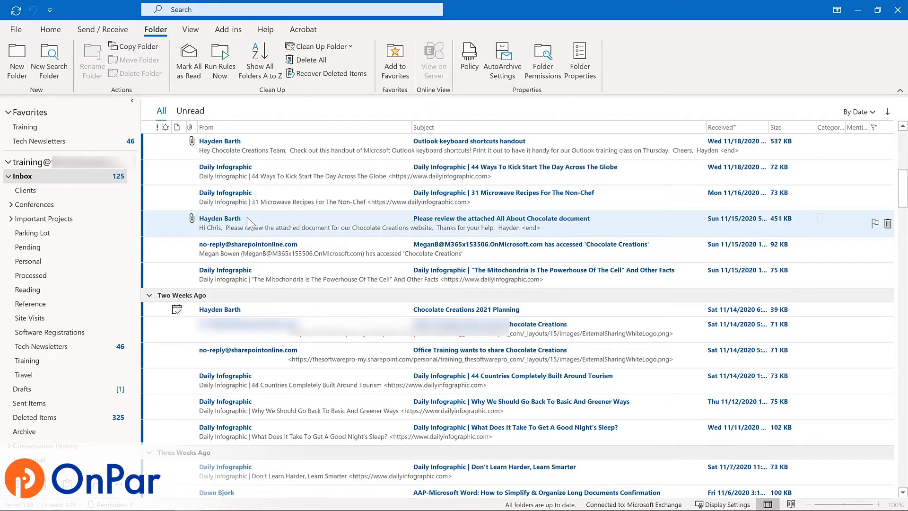
left_click_drag(247, 218, 71, 466)
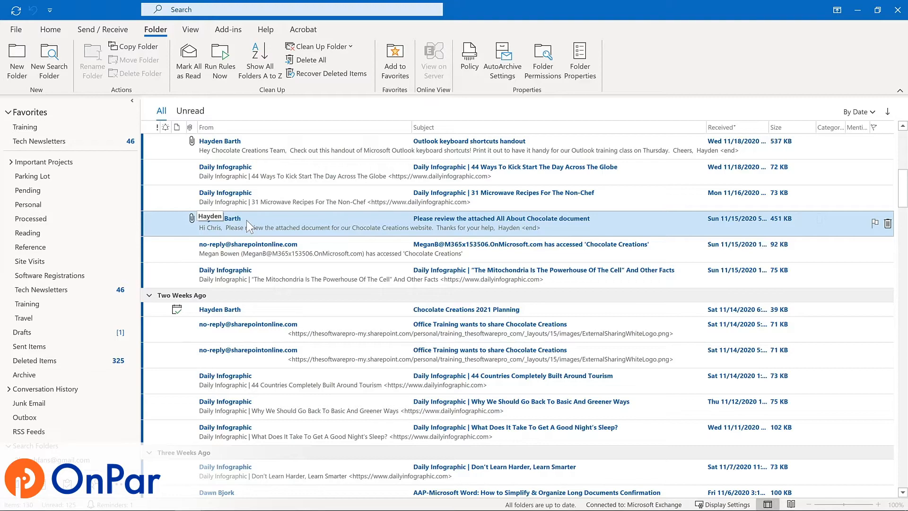
left_click_drag(246, 220, 62, 475)
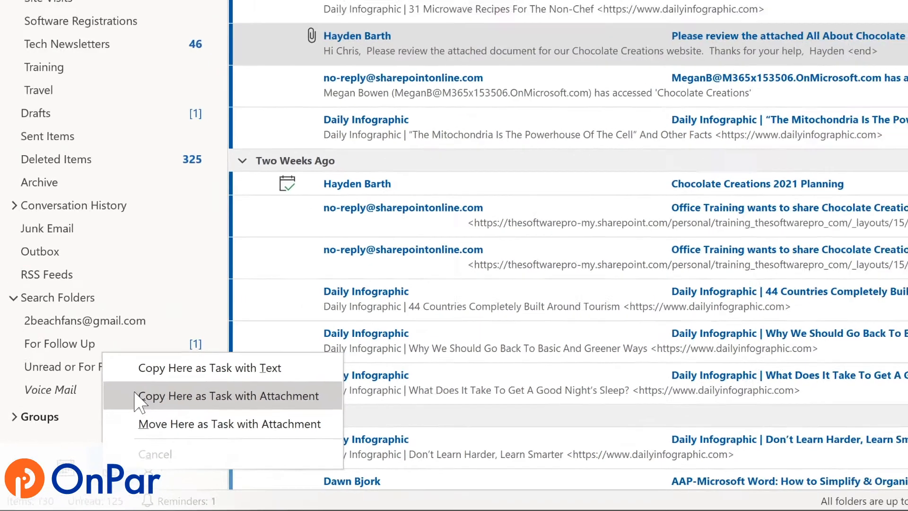
left_click(171, 374)
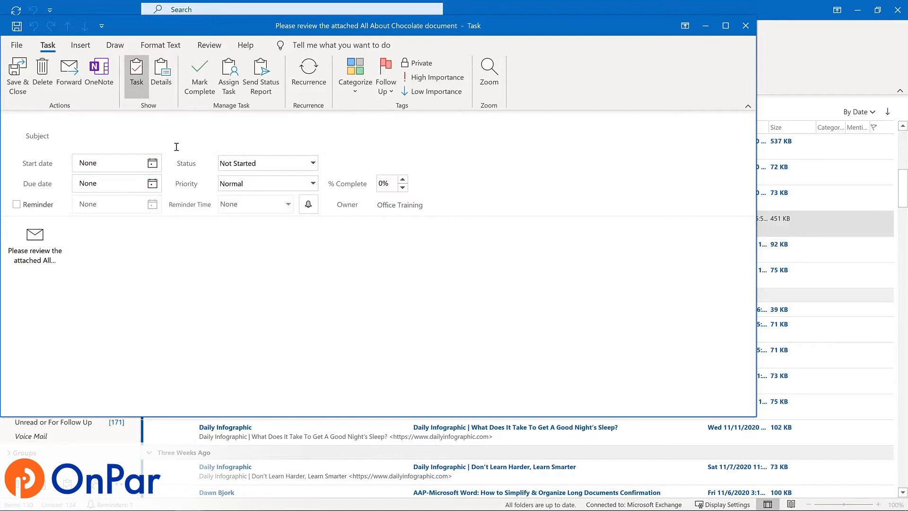
Set the new task's start date to Thursday, December 3, 2020 and turn on its reminder
left_click(153, 163)
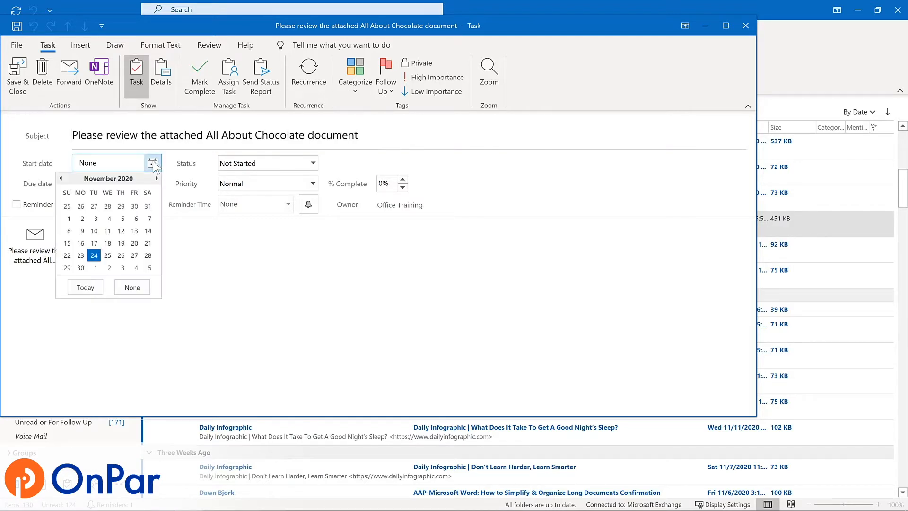
left_click(123, 268)
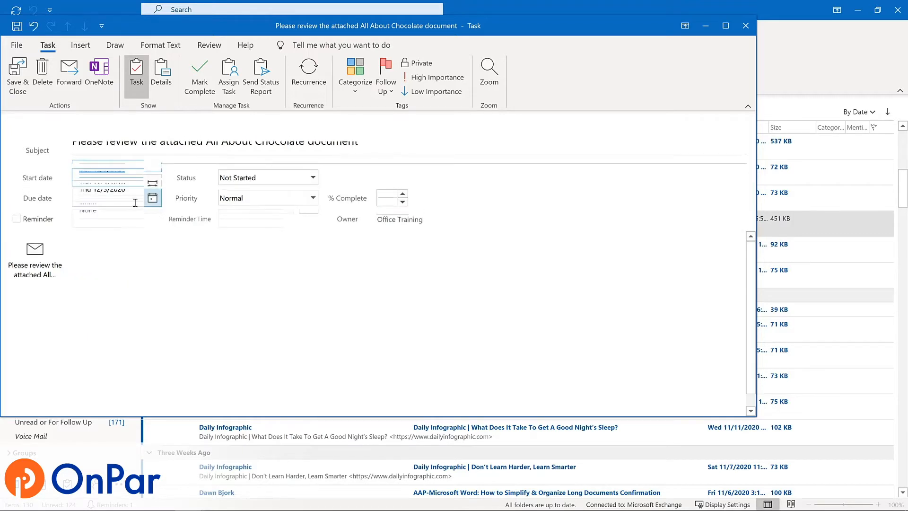
left_click(17, 219)
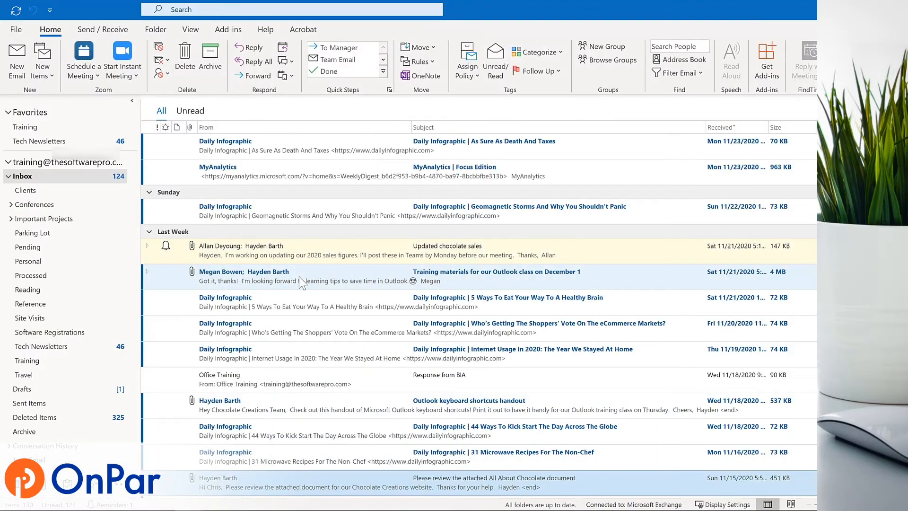
Turn the "Training materials for our Outlook class on December 1" message into a virtual meeting, "Review materials for Outlook training", 11/30/2020, 11:00 AM to 12:00 PM, and send it
left_click(201, 282)
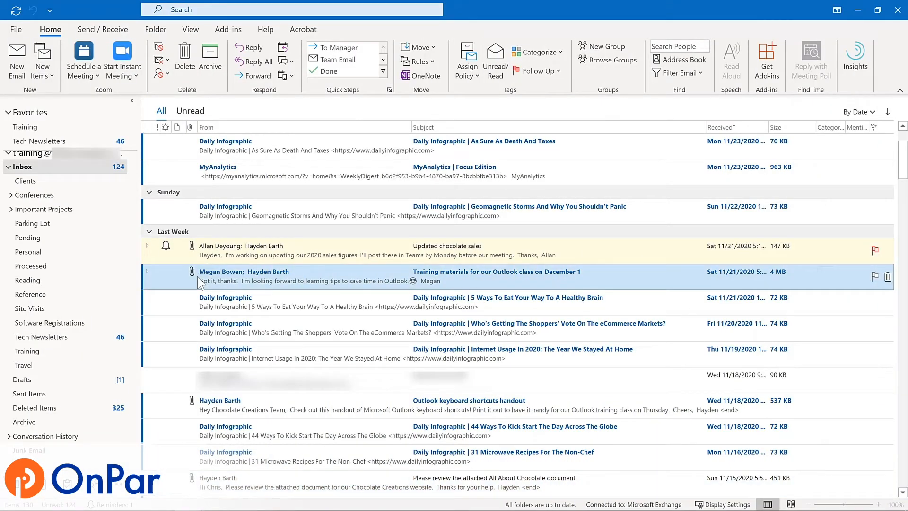
left_click_drag(189, 279, 49, 502)
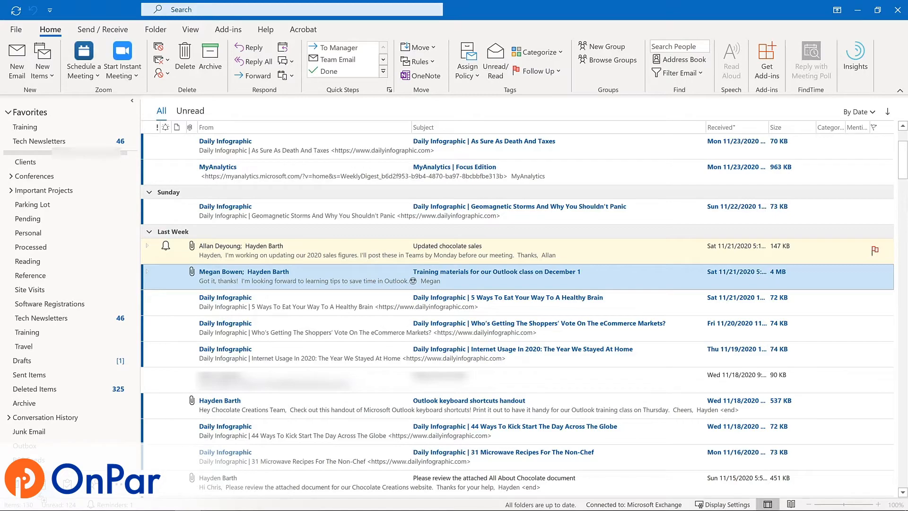
left_click_drag(48, 484, 48, 485)
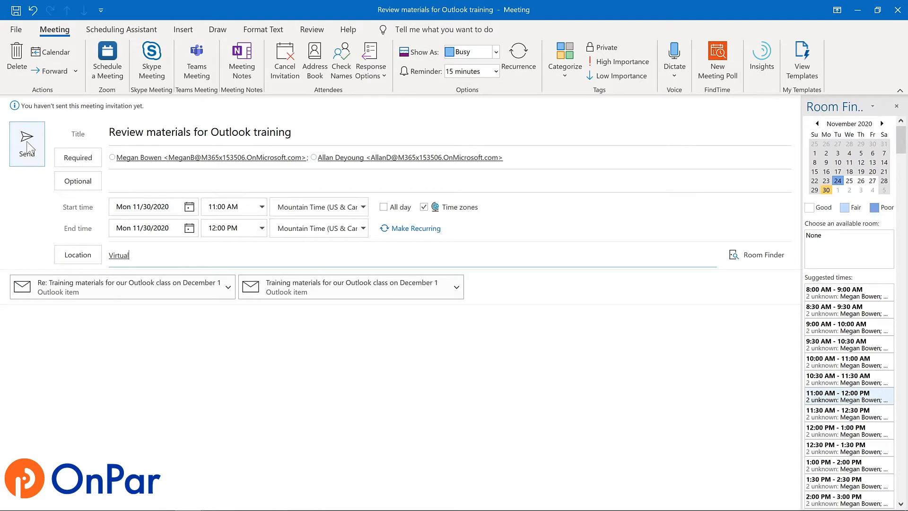
left_click(27, 144)
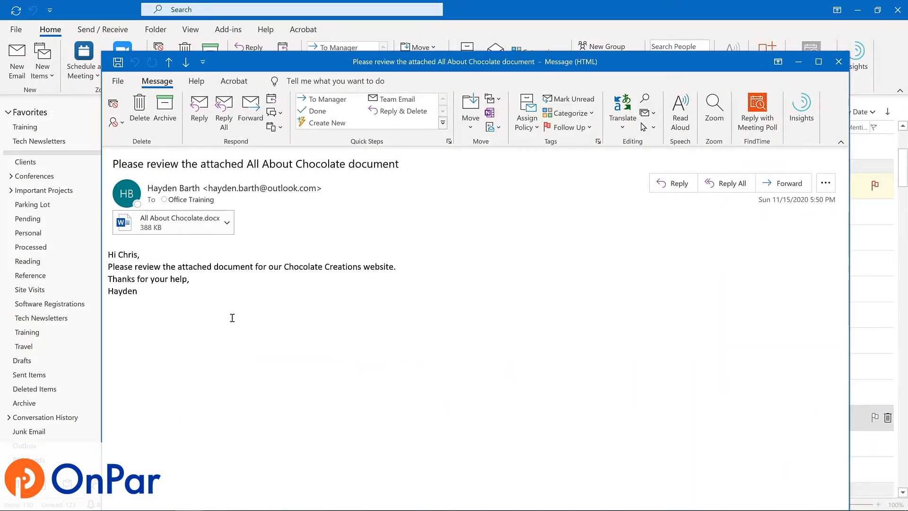
Open the program options from the "Please review the attached All About Chocolate document" message
left_click(118, 81)
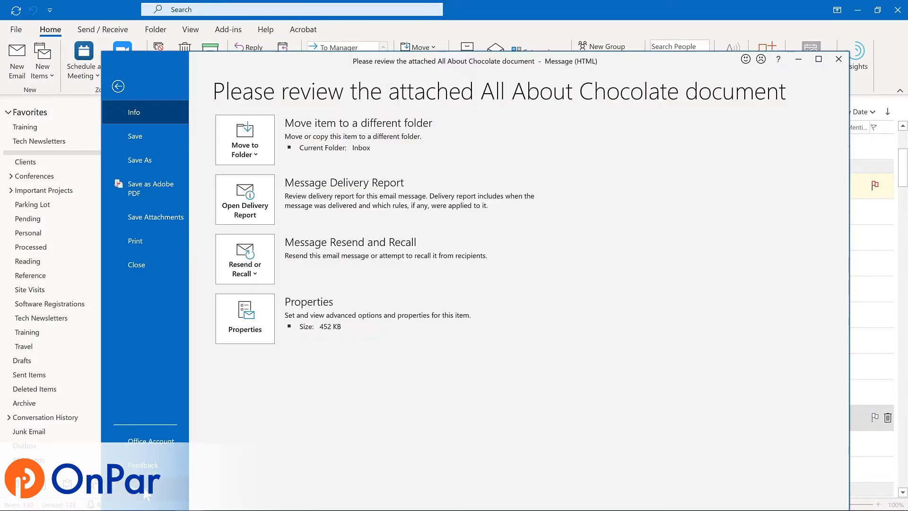
left_click(144, 489)
left_click(277, 239)
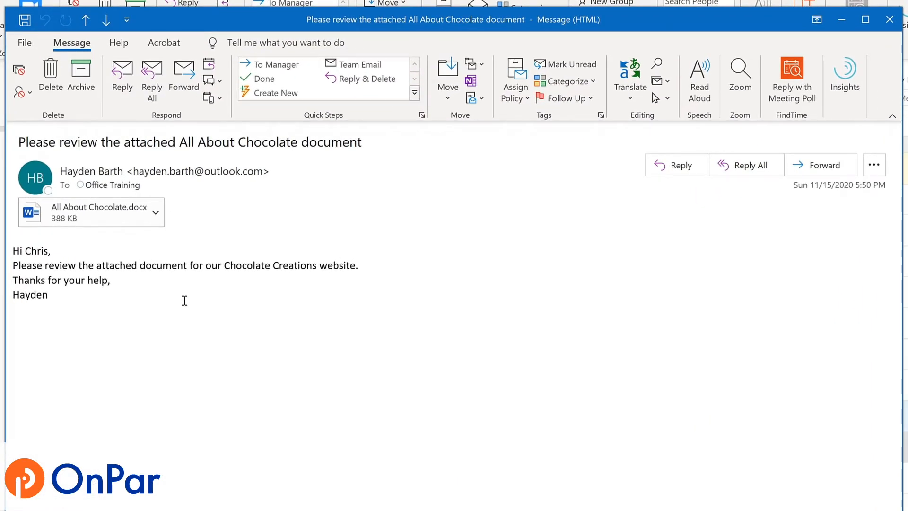
Have the "All About Chocolate" message read aloud, pause it, replay the sentence about the attached document and pause again
left_click(700, 83)
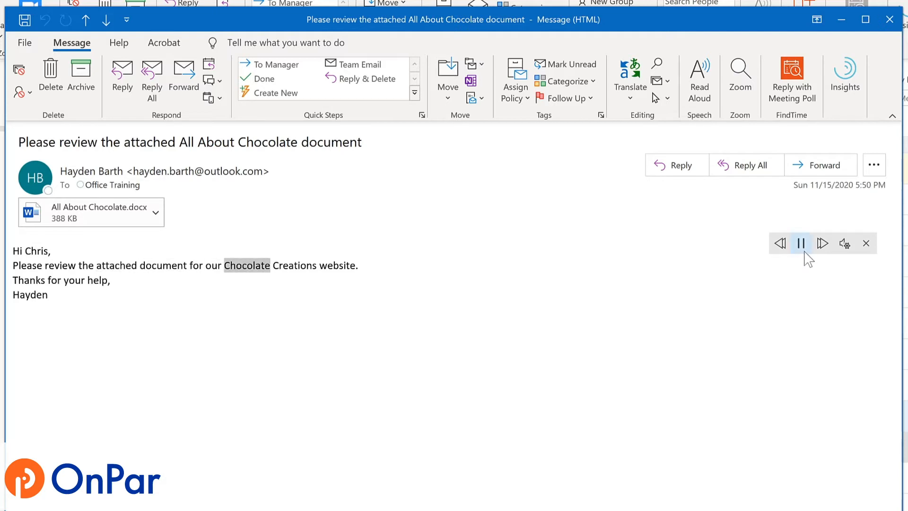
left_click(802, 244)
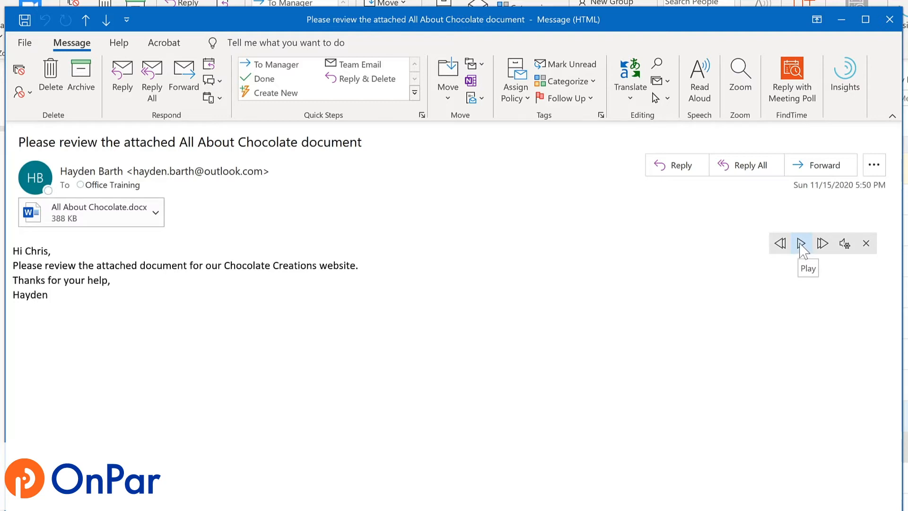
left_click(159, 264)
left_click(802, 243)
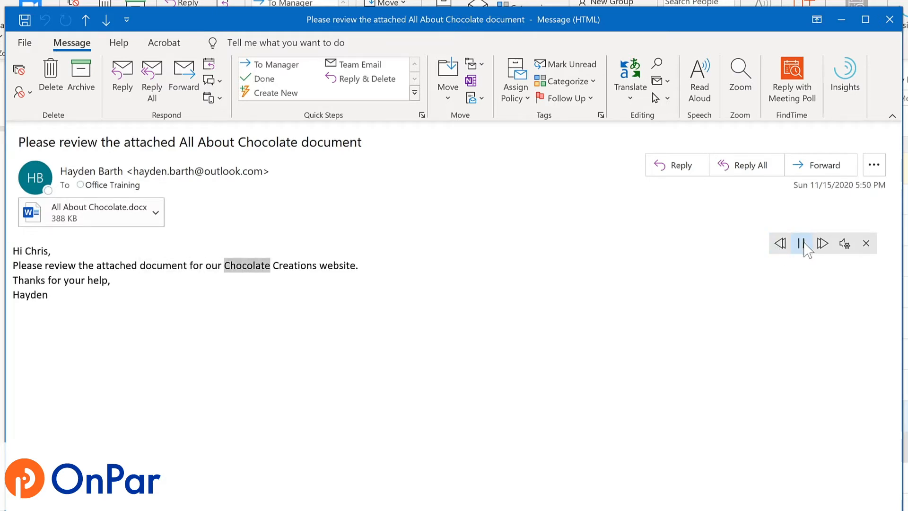
left_click(803, 244)
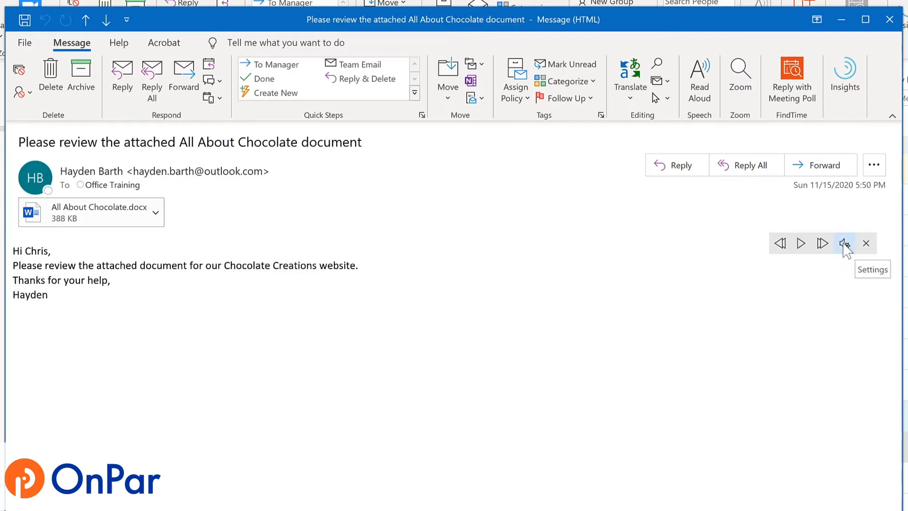
Raise the Read Aloud reading speed slightly, choose the Microsoft Mark voice and resume reading the message
left_click(843, 246)
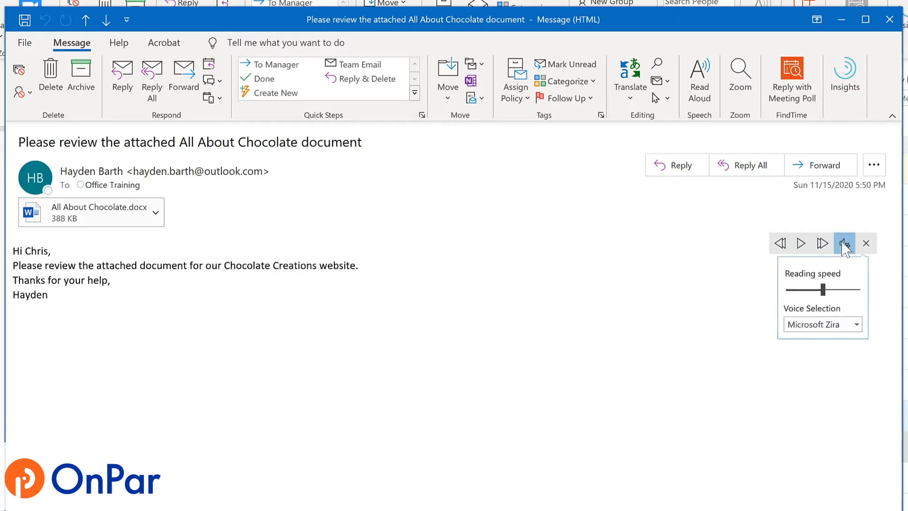
left_click_drag(824, 292, 833, 293)
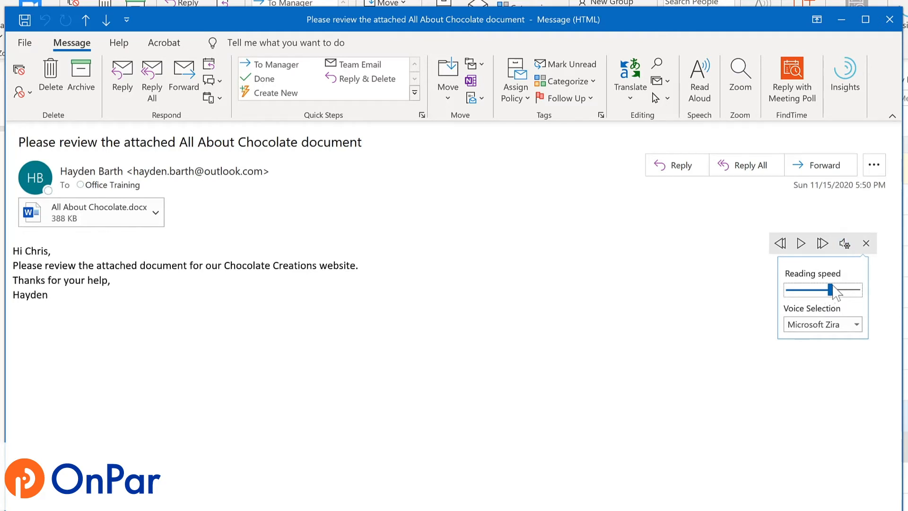
left_click(858, 327)
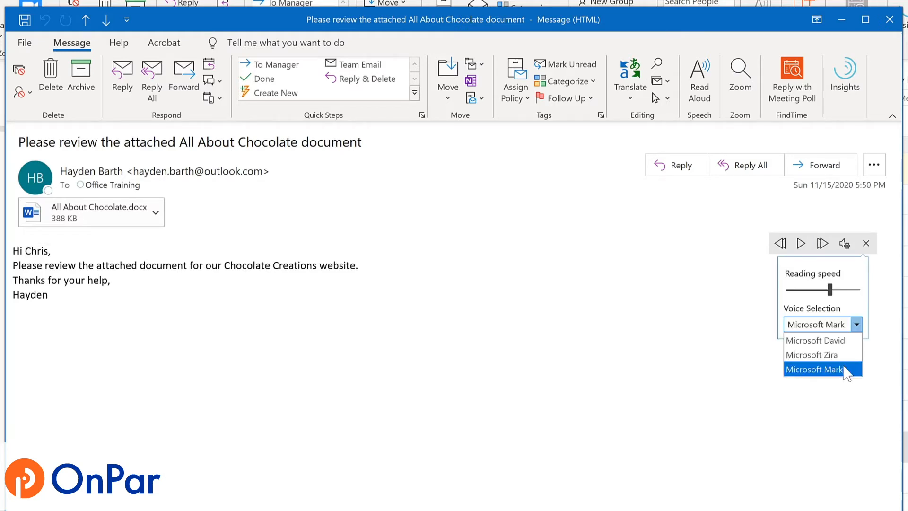
left_click(823, 369)
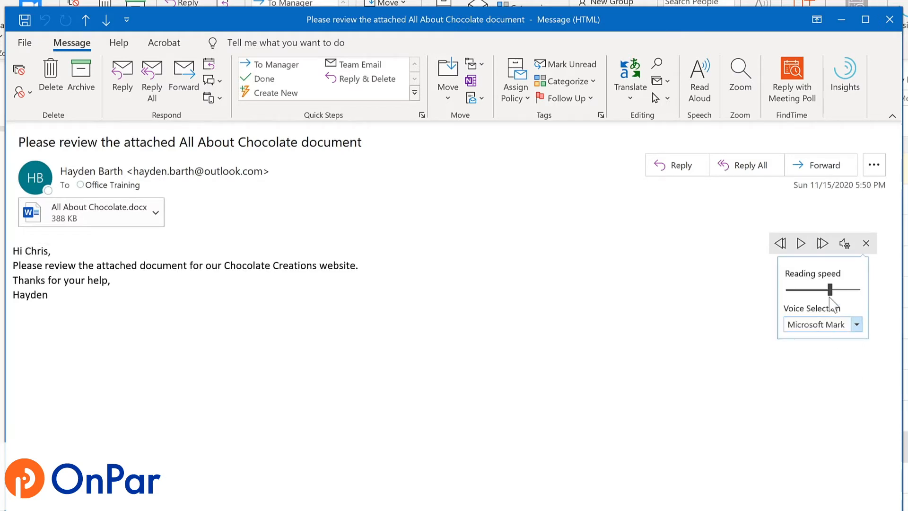
left_click(803, 250)
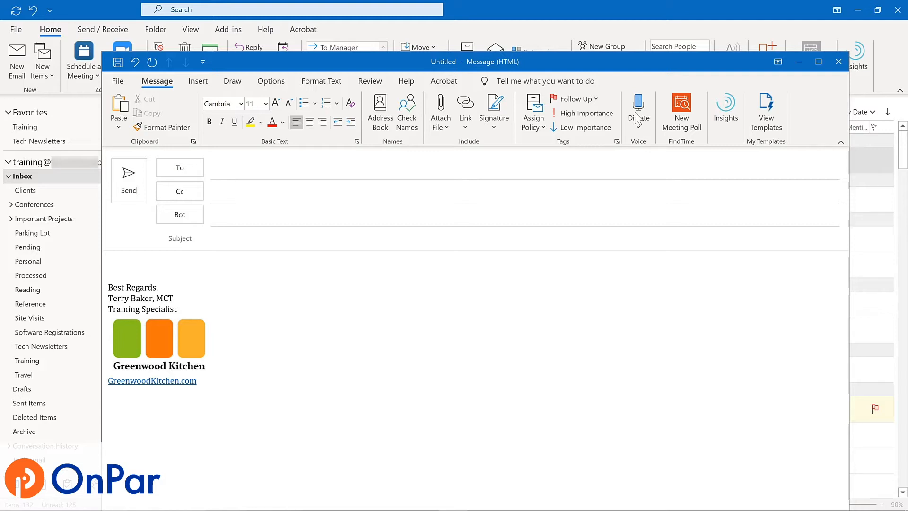
Turn on dictation in the new message and place the cursor in the body above the signature
left_click(637, 118)
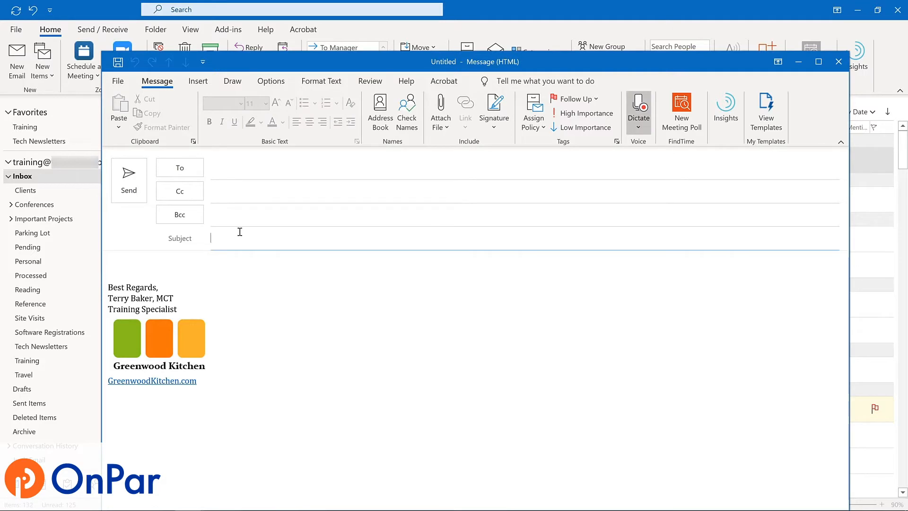
left_click(185, 268)
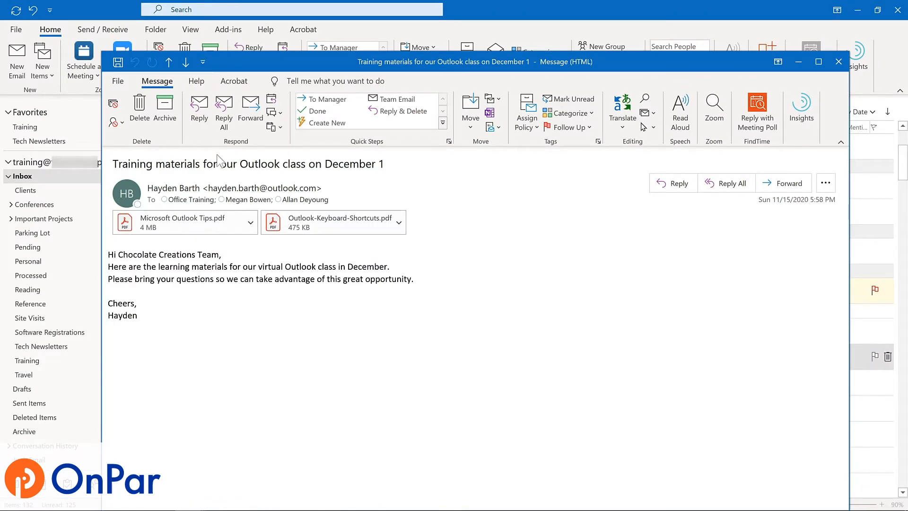
Reply to all on the training materials message with "Thanks so much! I'm looking forward to working together to learn how to be more productive with Outlook."
left_click(225, 115)
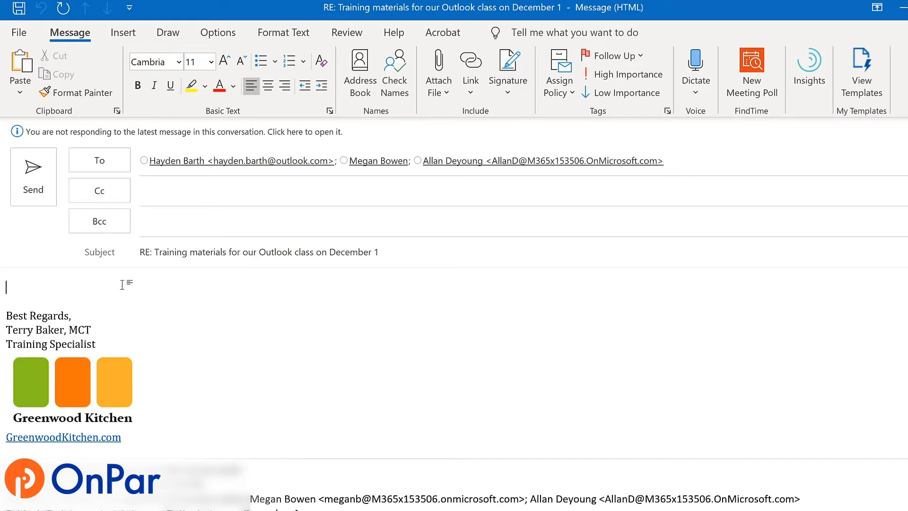
key("ctrl+v")
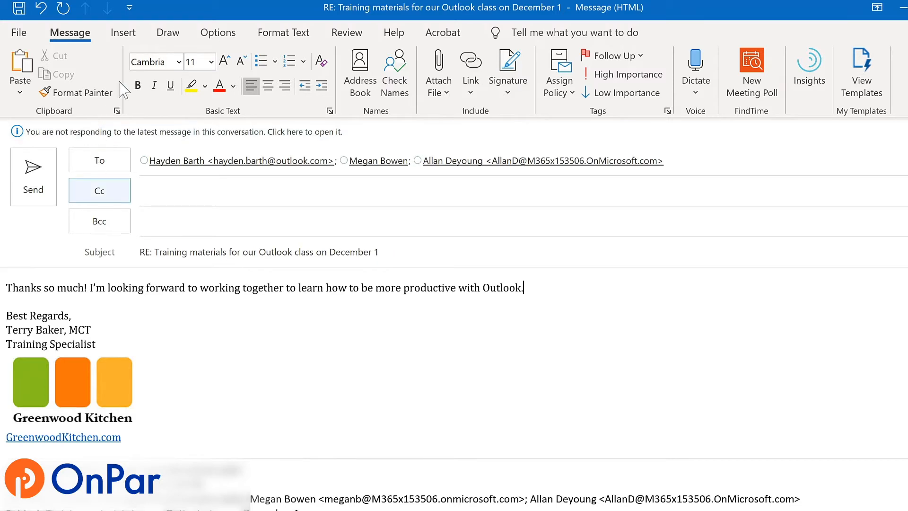
Delay delivery of the reply until 11/30/2020 at 7:00 AM
left_click(226, 40)
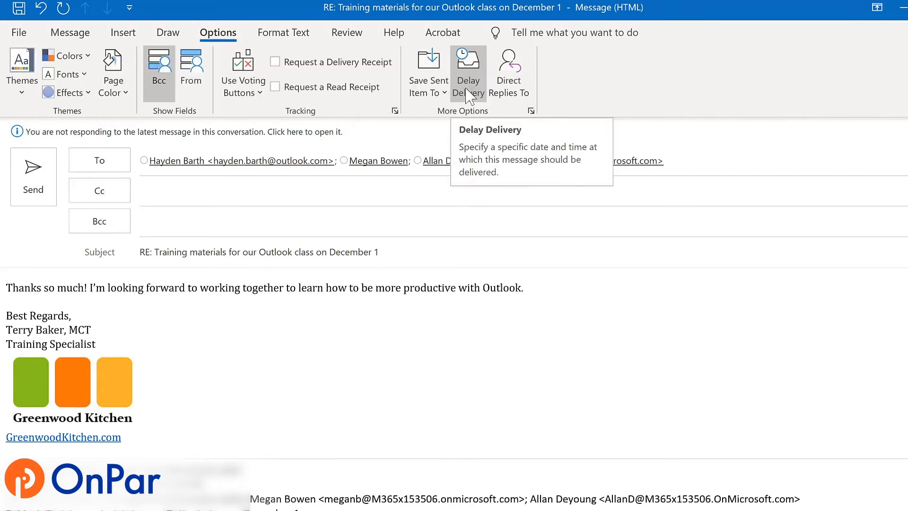
left_click(470, 97)
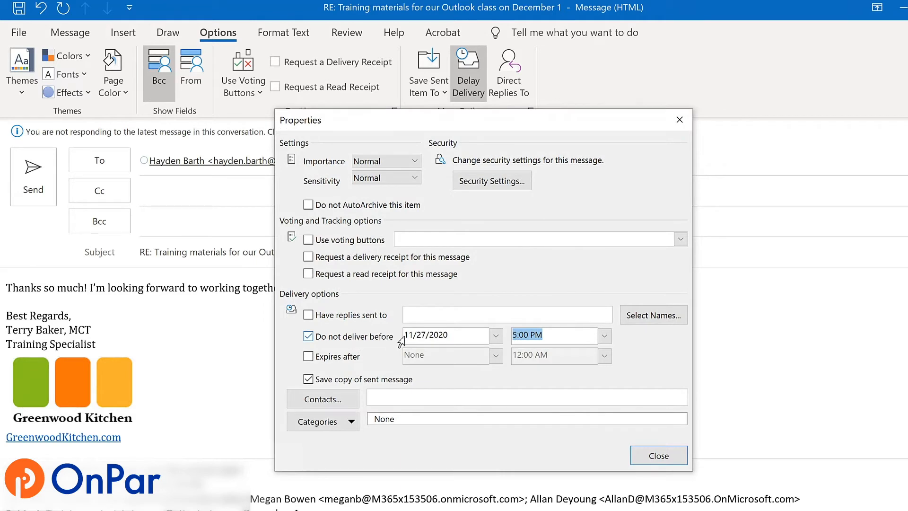
left_click(497, 337)
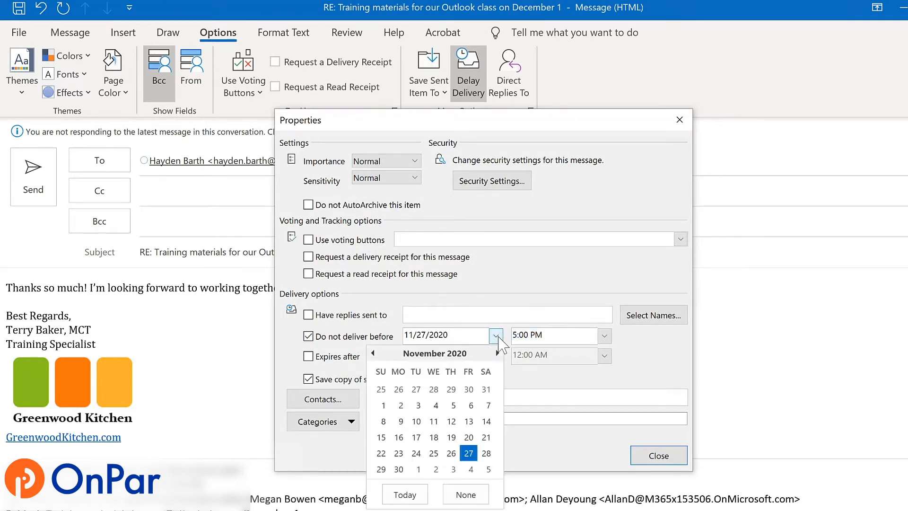
left_click(399, 469)
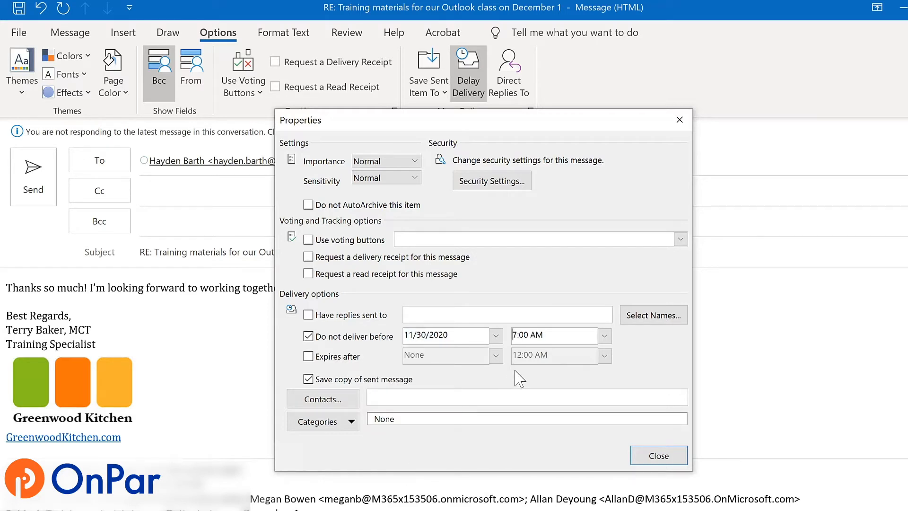
left_click(663, 457)
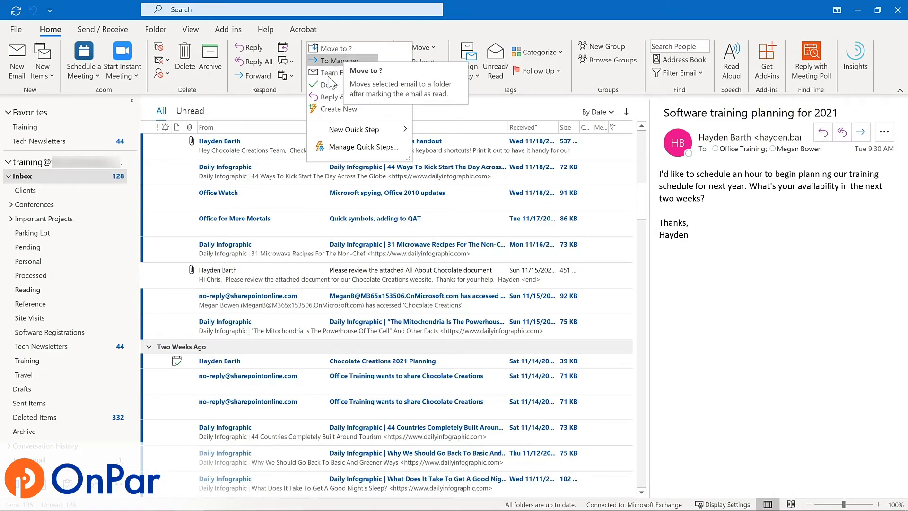
Create a Quick Step named Tech Newsletters with an action that moves messages to the Tech Newsletters folder
left_click(320, 109)
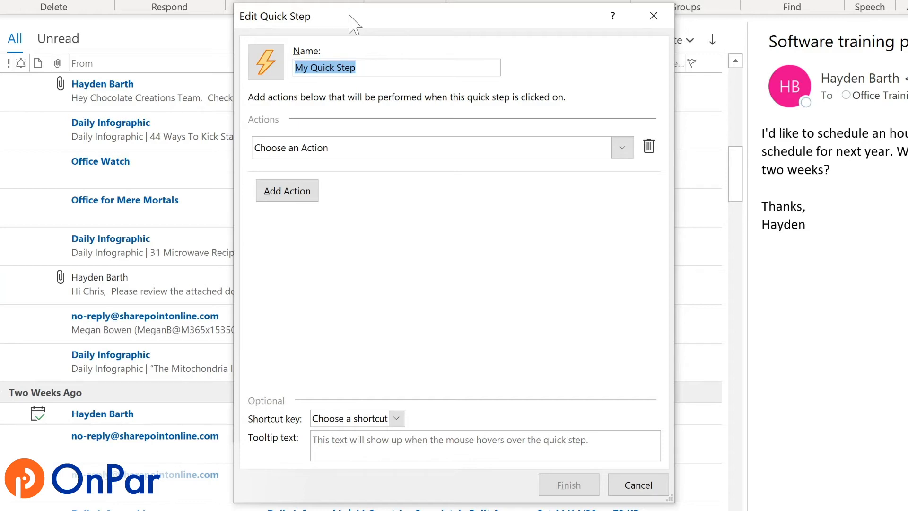
type("Tech Newsletters")
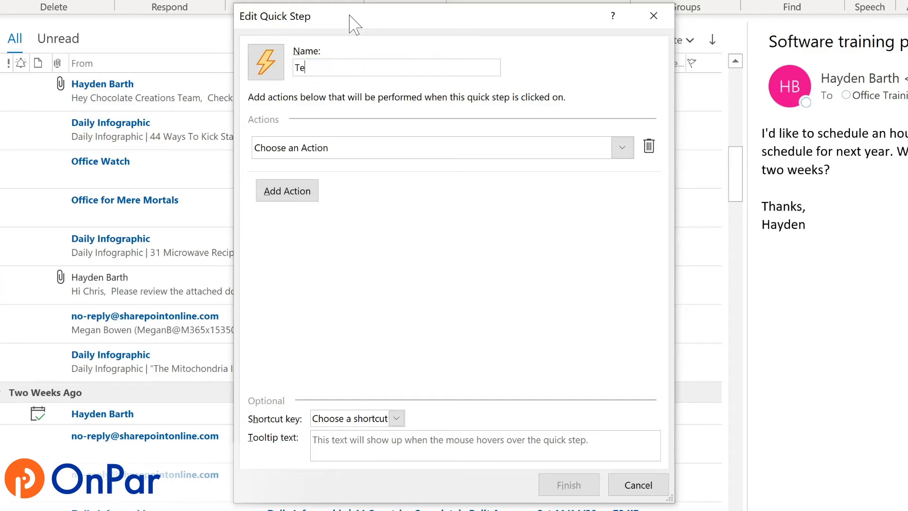
left_click(623, 150)
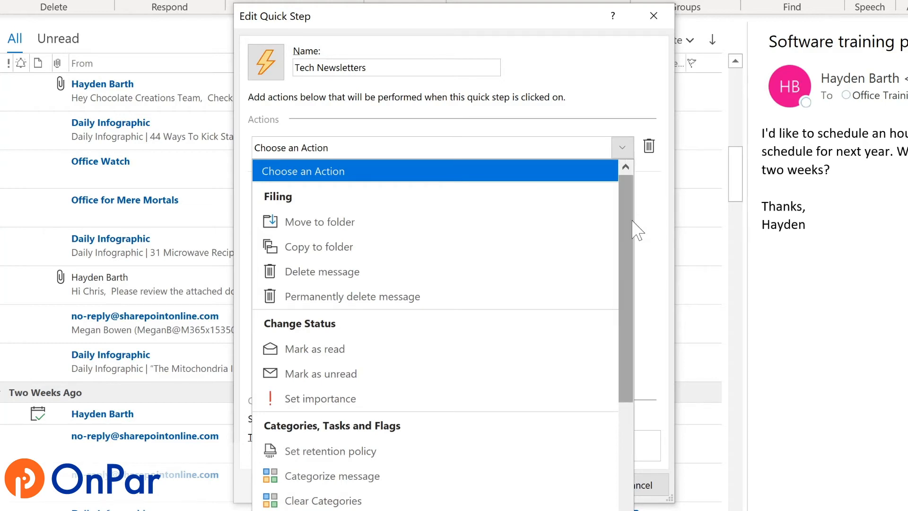
left_click_drag(627, 224, 624, 362)
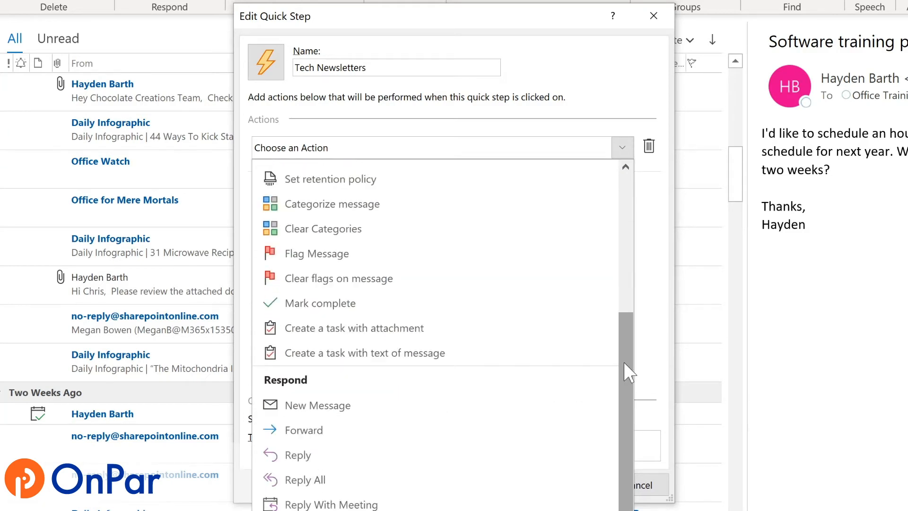
left_click_drag(624, 362, 619, 442)
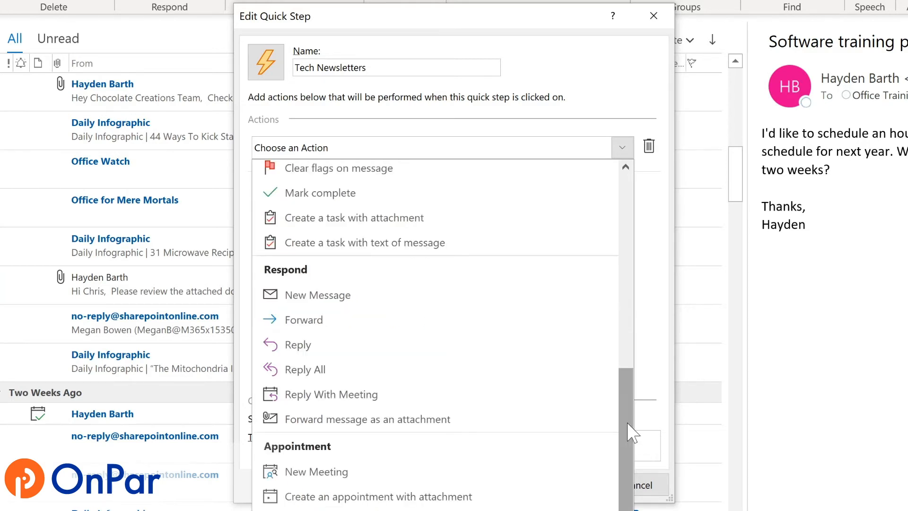
left_click_drag(628, 393, 620, 189)
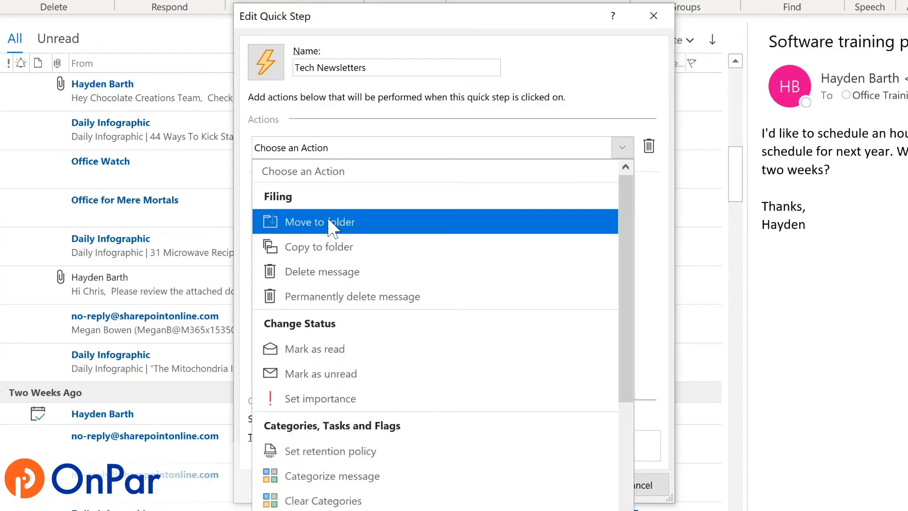
left_click(328, 220)
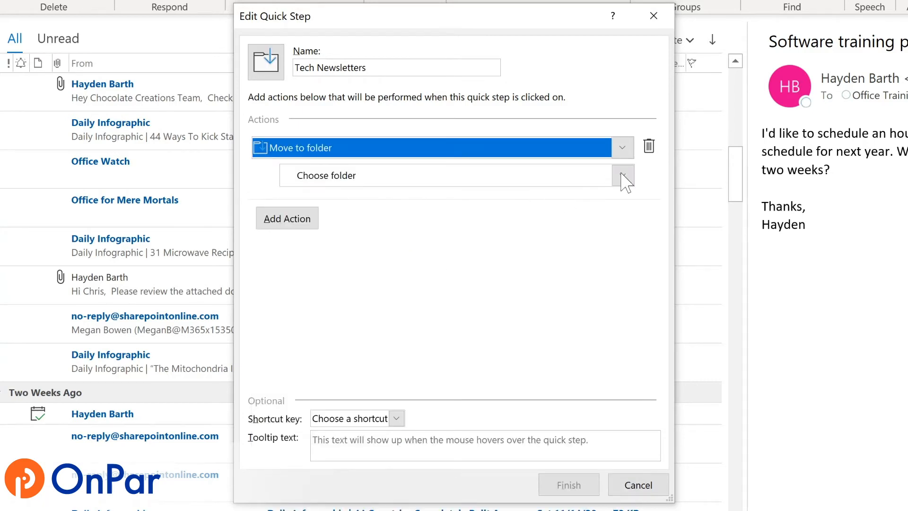
left_click(622, 176)
left_click(623, 177)
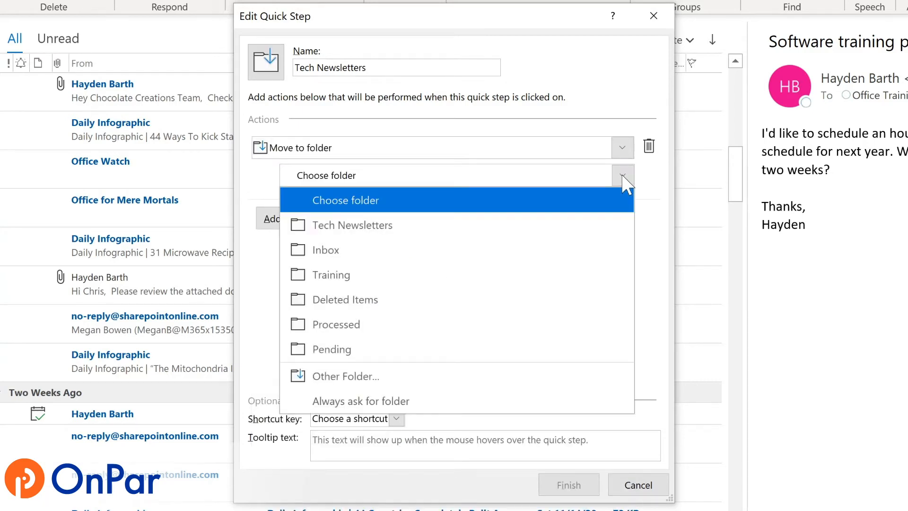
left_click(410, 227)
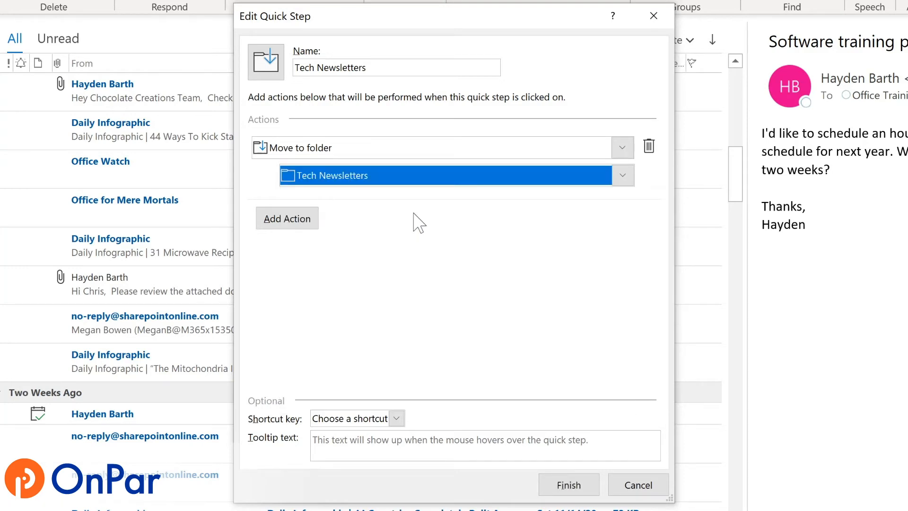
Add a second action to the Tech Newsletters Quick Step that marks the message as read
left_click(284, 220)
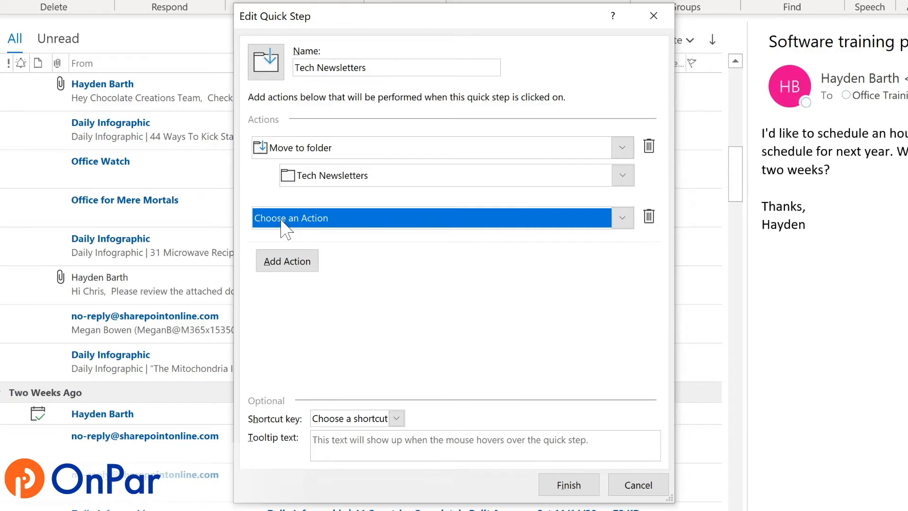
left_click(316, 219)
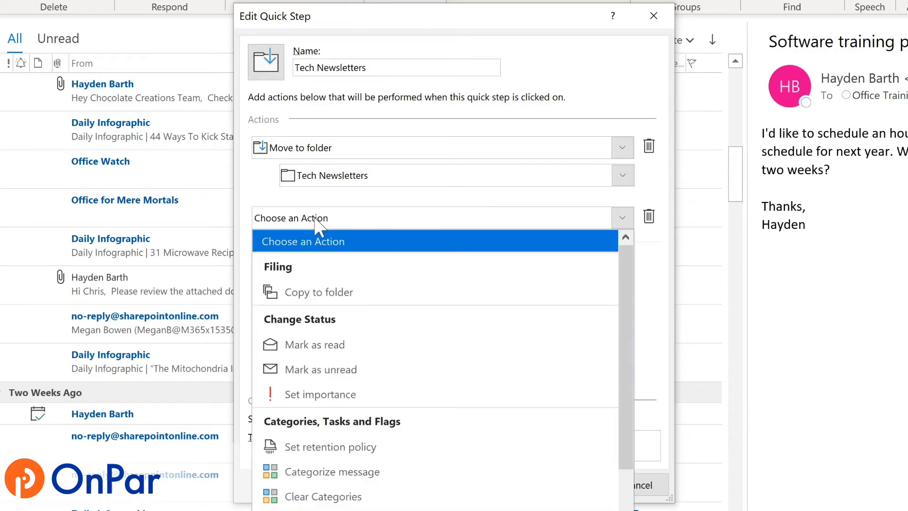
left_click(317, 348)
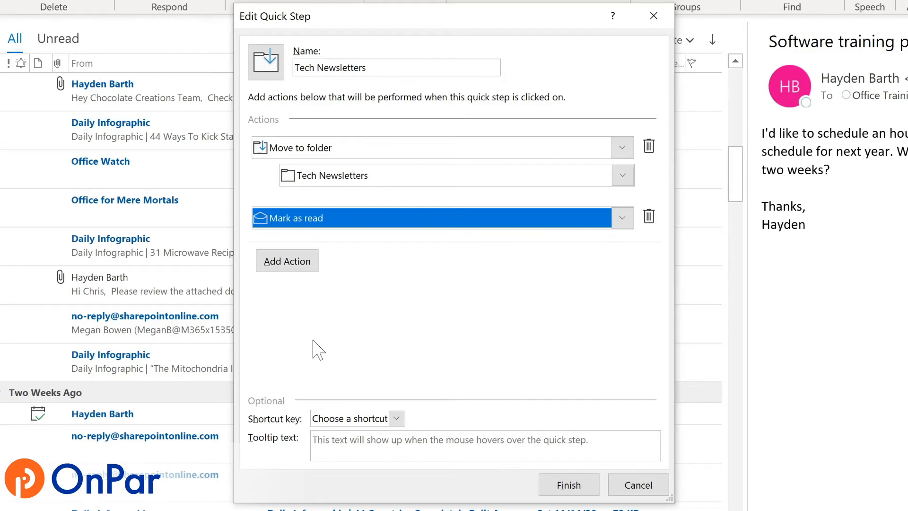
Assign CTRL+SHIFT+1 and the tooltip "Move to Tech Newsletter folder" to the Quick Step and save it
left_click(396, 419)
left_click(397, 455)
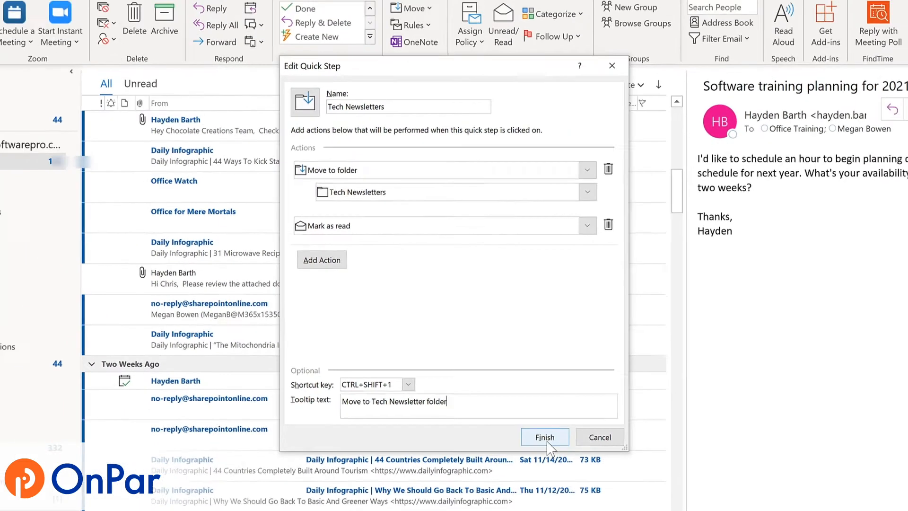
left_click(546, 440)
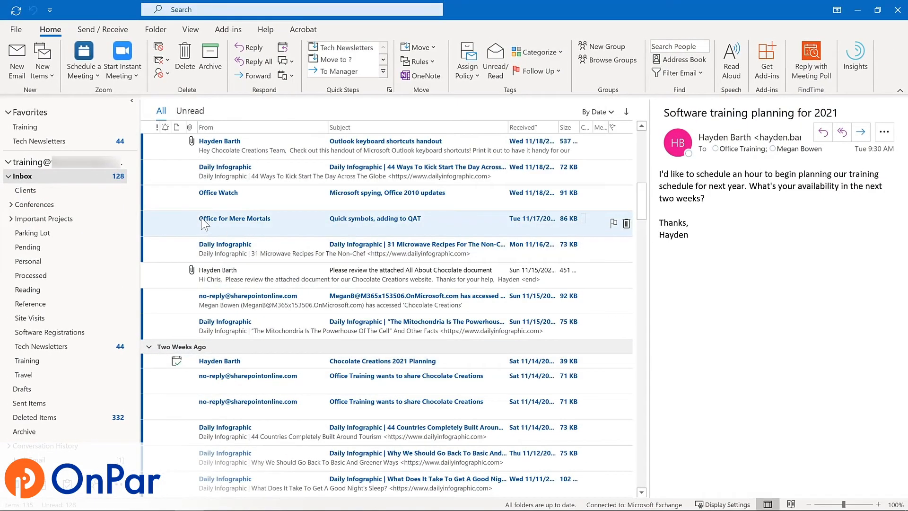
Run the Tech Newsletters Quick Step on the "Microsoft spying, Office 2010 updates" and "Quick symbols, adding to QAT" messages
left_click(219, 196)
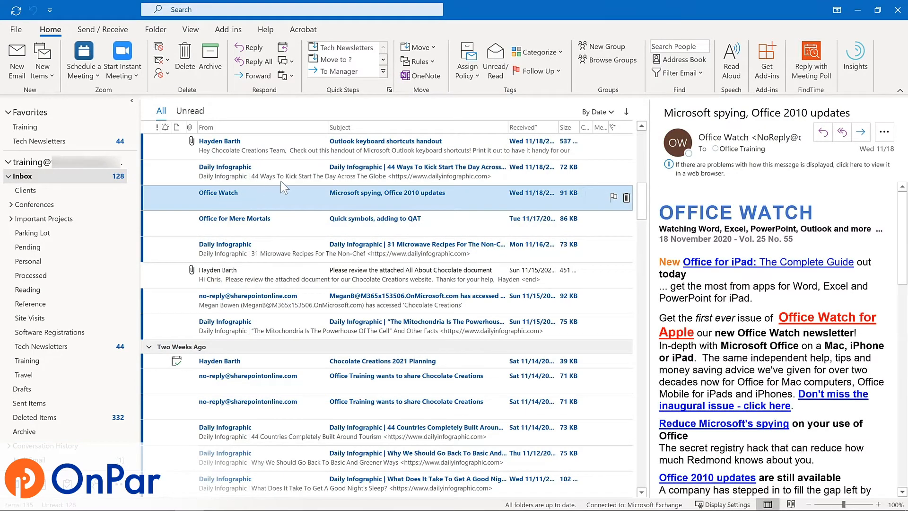
left_click(359, 48)
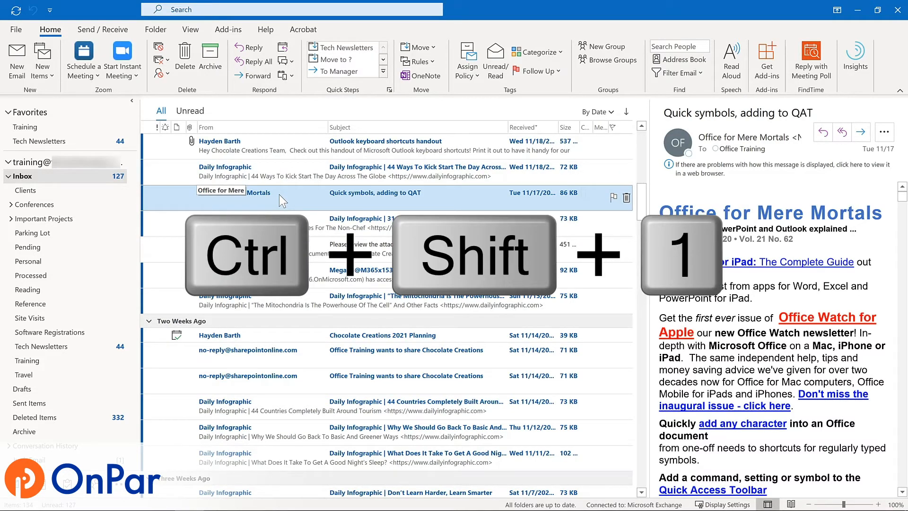
key("ctrl+shift+1")
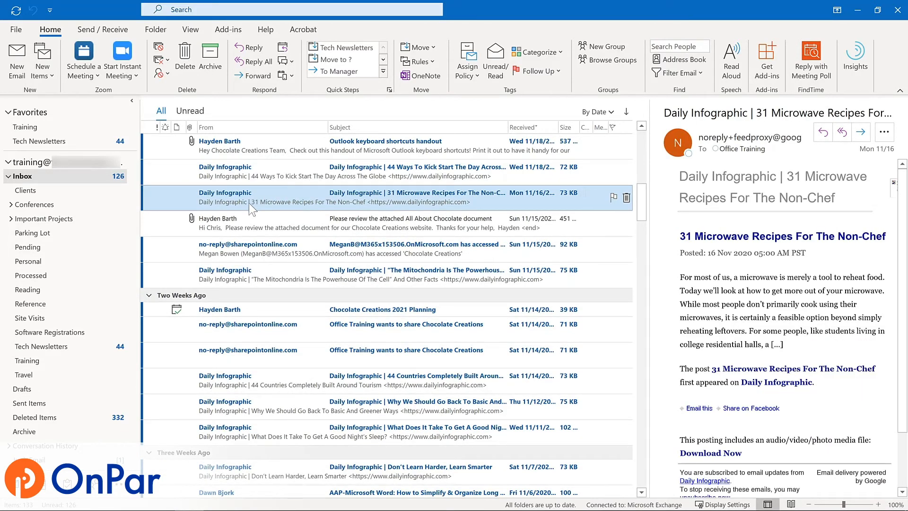
Check the Tech Newsletters folder for the filed messages and open the management dialog for Quick Steps
left_click(77, 349)
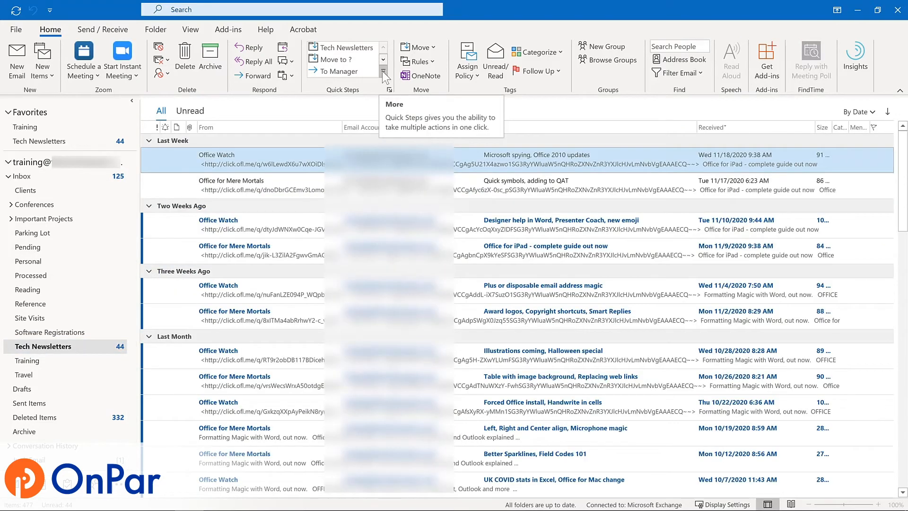
left_click(383, 71)
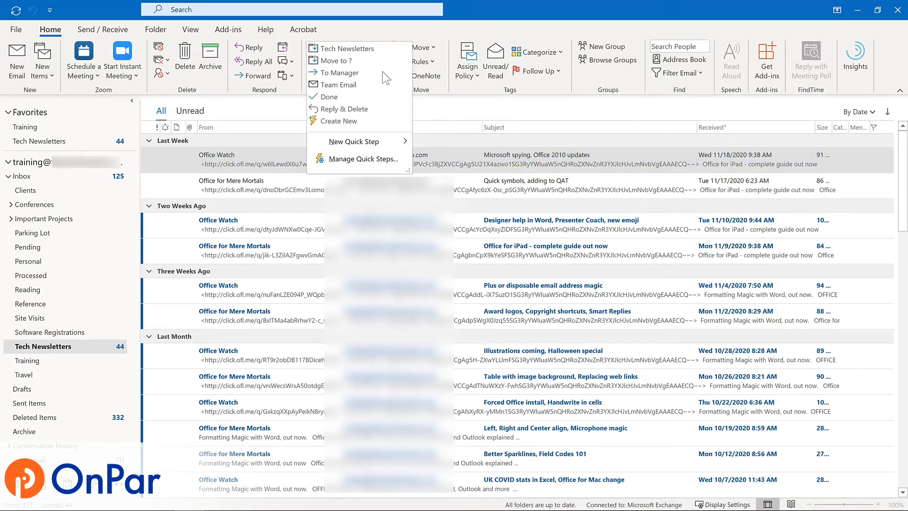
left_click(350, 159)
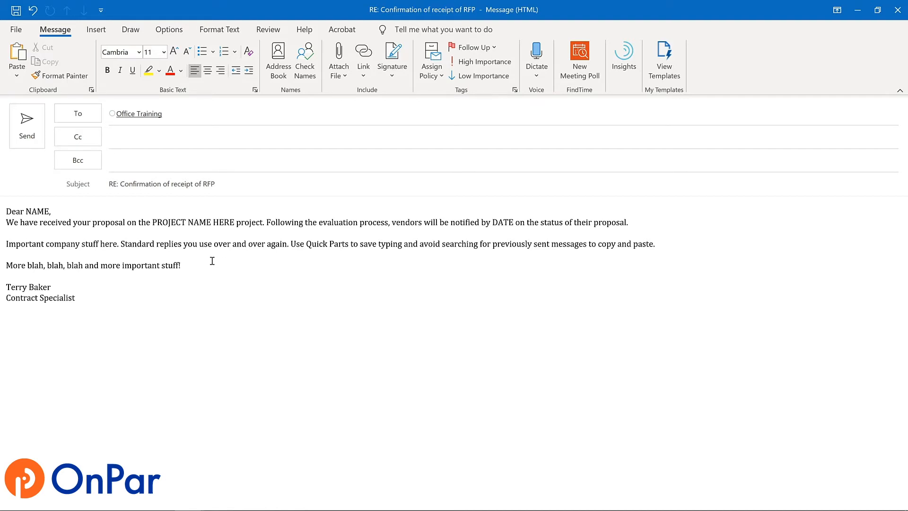
Select the entire body of the RFP confirmation reply and set it up as a new Quick Part named "Proposal response"
key("ctrl+a")
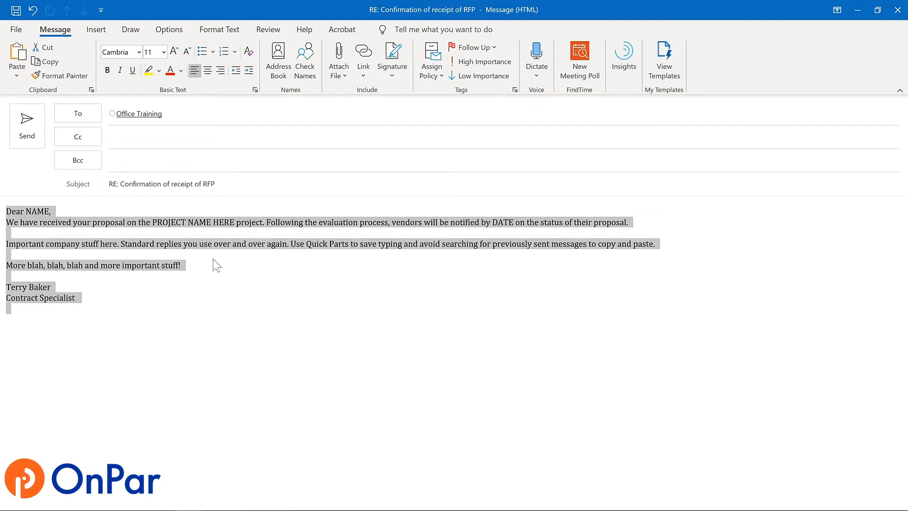
left_click(88, 30)
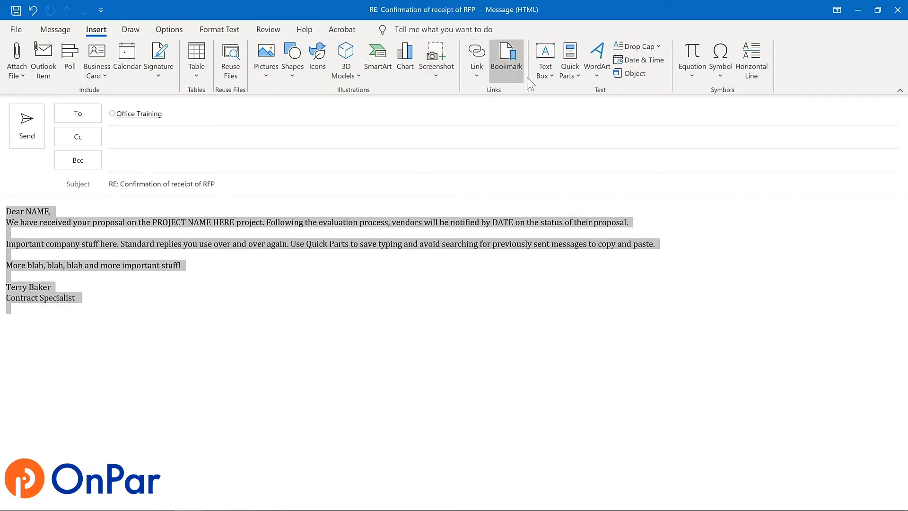
left_click(578, 77)
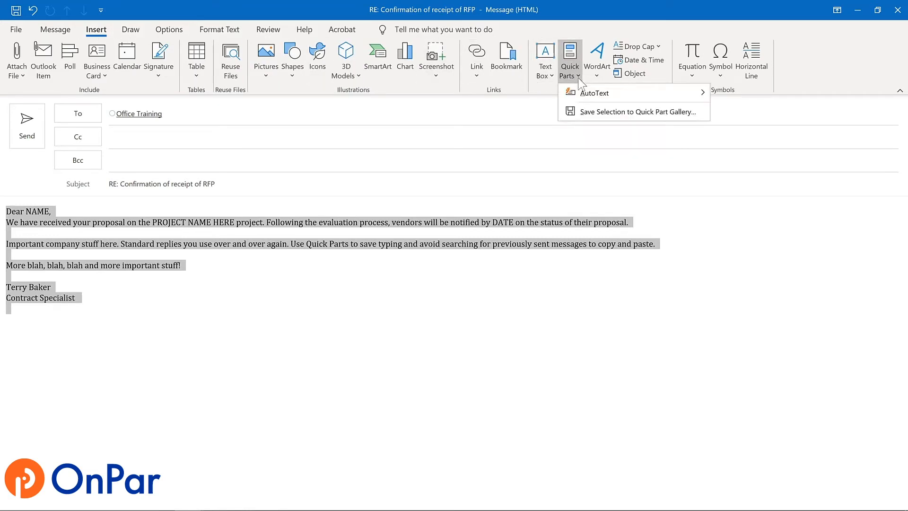
left_click(595, 114)
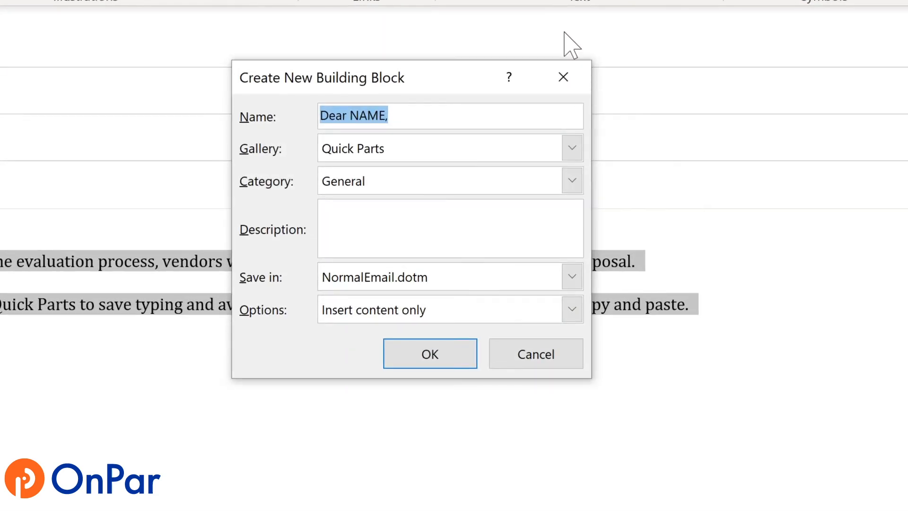
type("Proposal response")
Create a new category named Proposals and assign it to the Quick Part
left_click(573, 180)
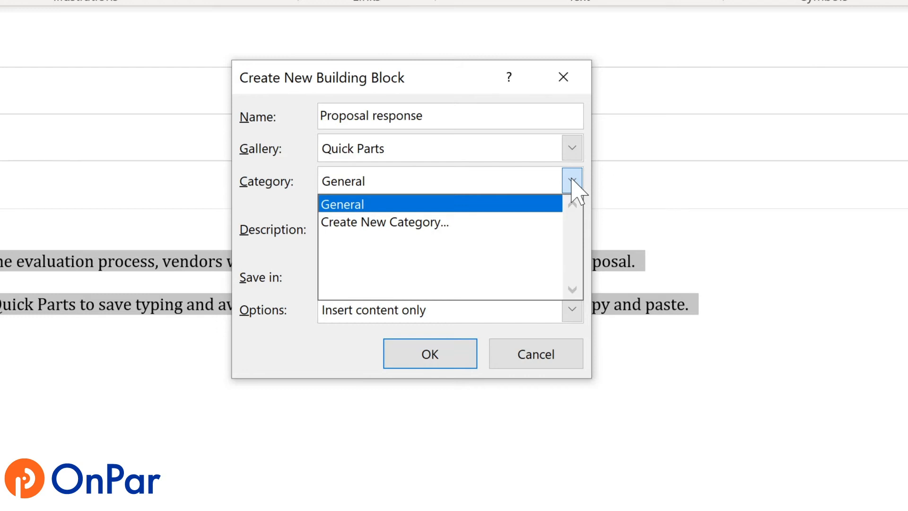
left_click(384, 222)
type("Pro")
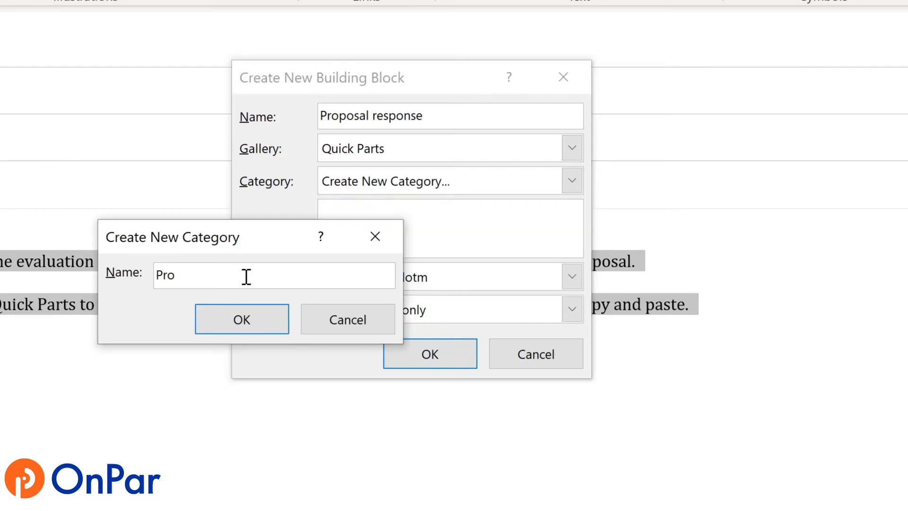
type("posals")
key("Return")
Describe the Quick Part as "Response to project proposals", keep the Insert content only option and save it
left_click(355, 209)
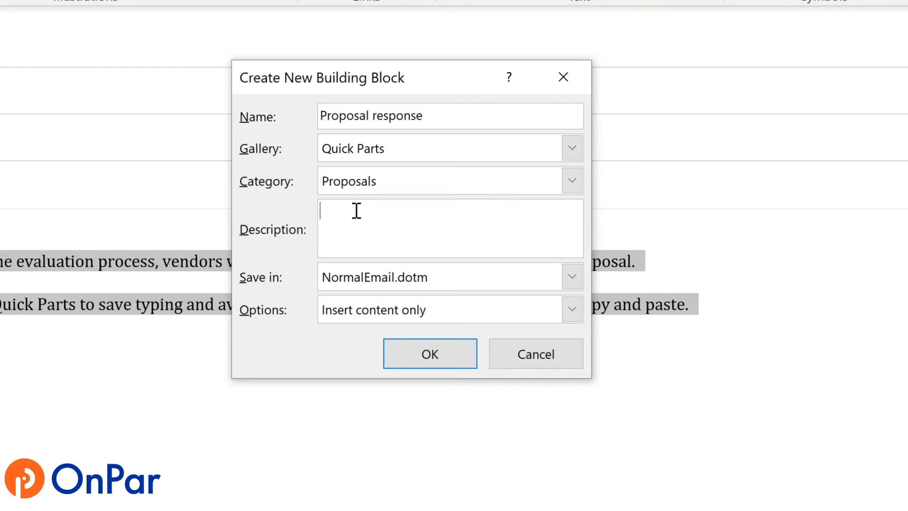
type("Response to project proposals")
left_click(572, 311)
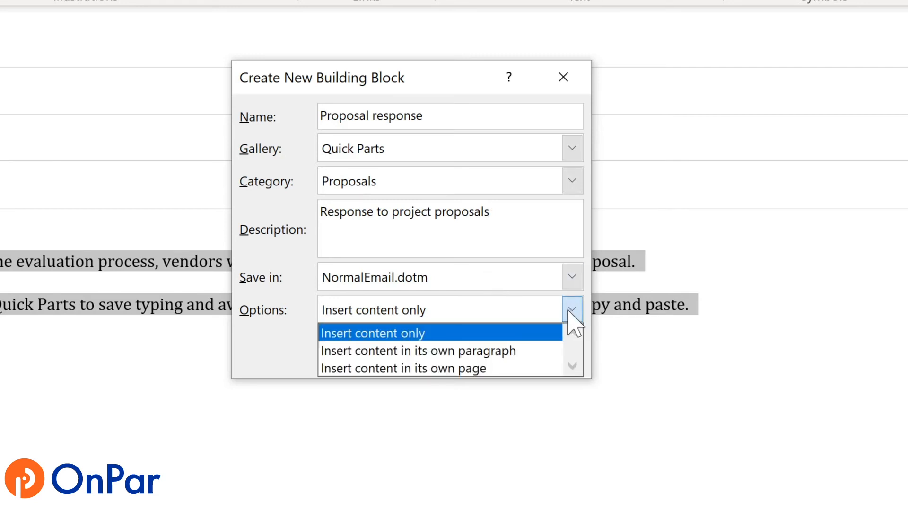
left_click(570, 311)
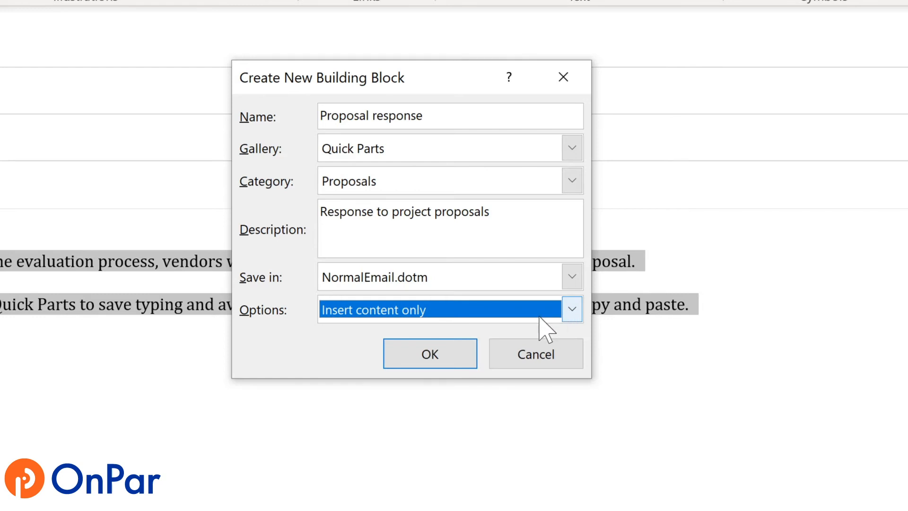
left_click(429, 354)
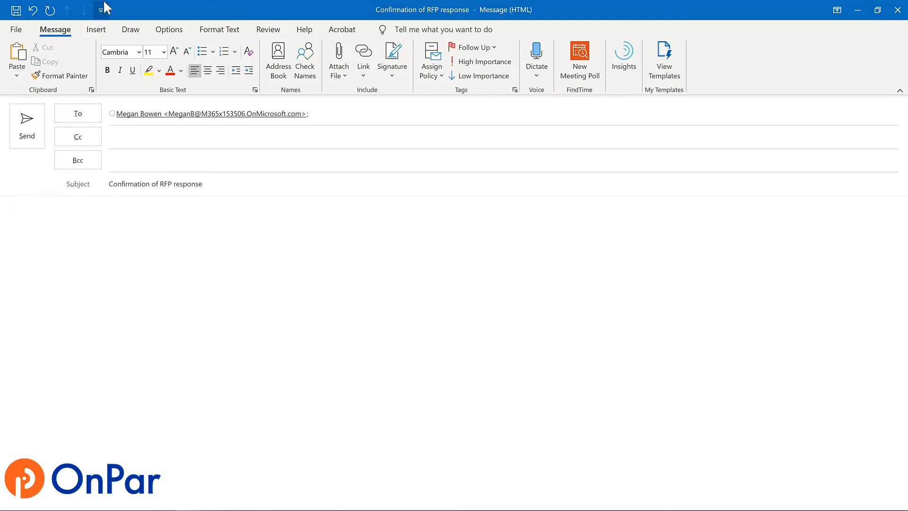
Insert the Proposal response Quick Part into the body of the "Confirmation of RFP response" message
left_click(99, 32)
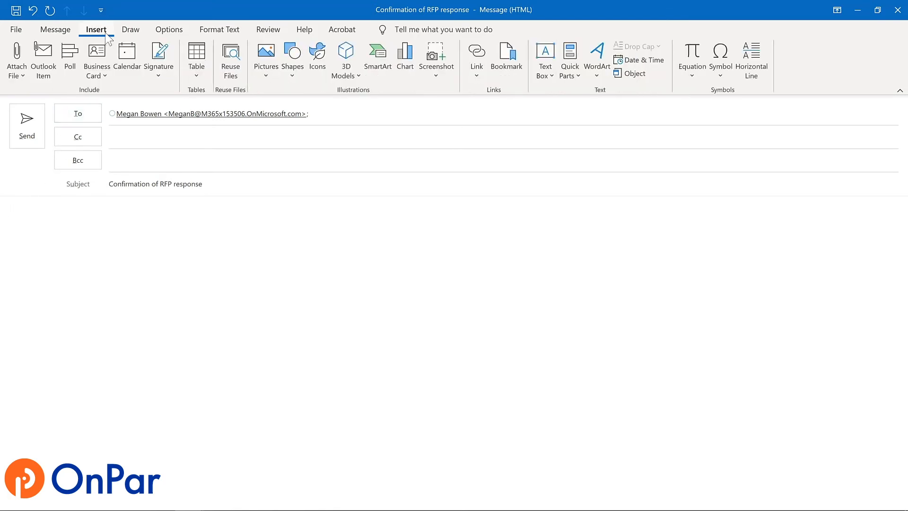
left_click(568, 84)
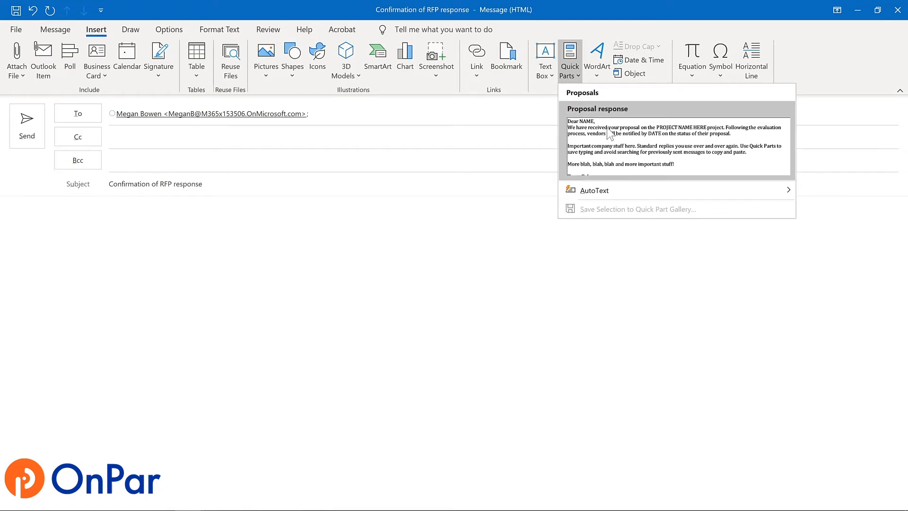
left_click(611, 139)
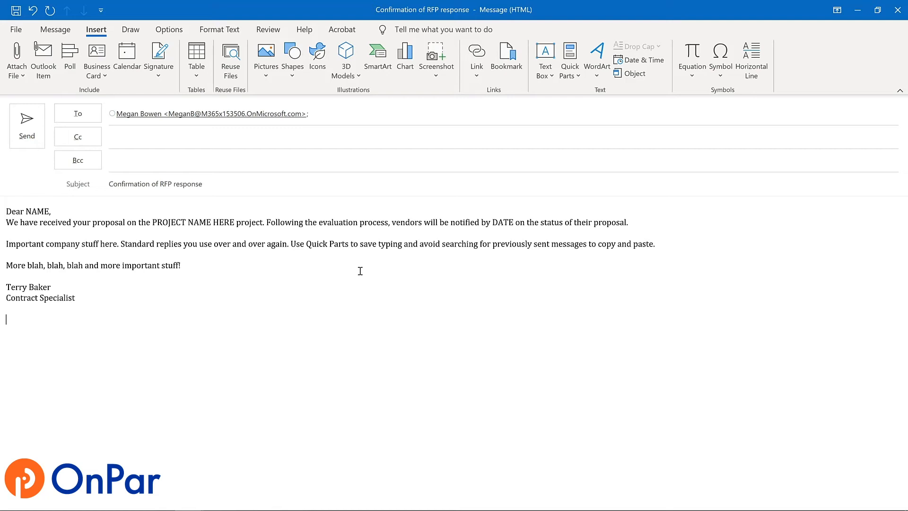
Open the organizer for managing and deleting Quick Parts from the Proposal response entry
left_click(569, 76)
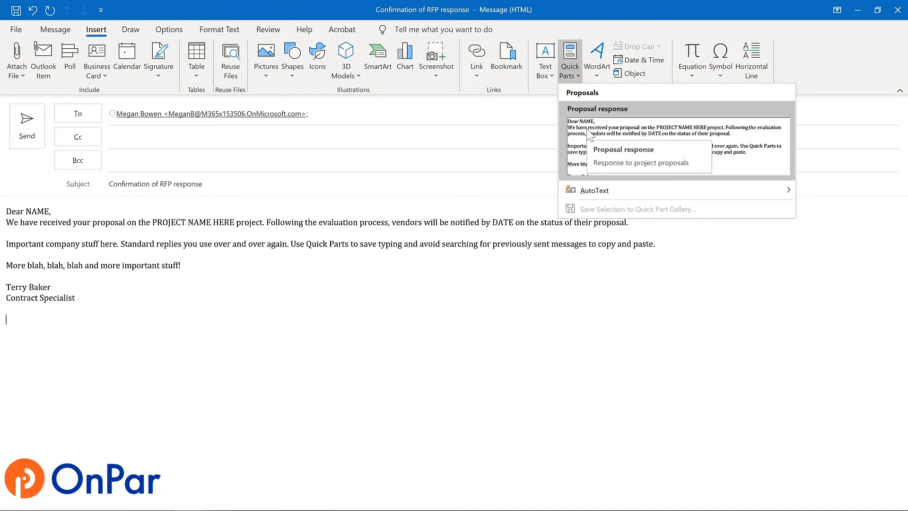
right_click(590, 135)
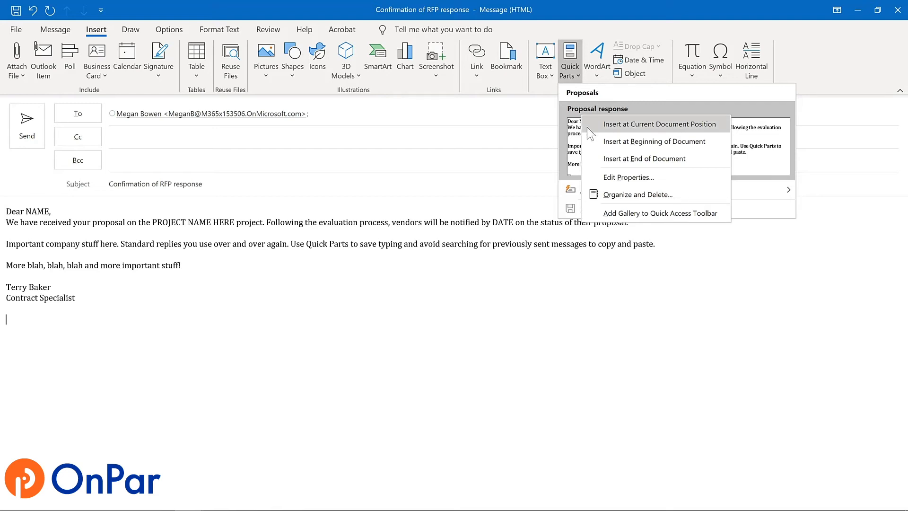
left_click(609, 192)
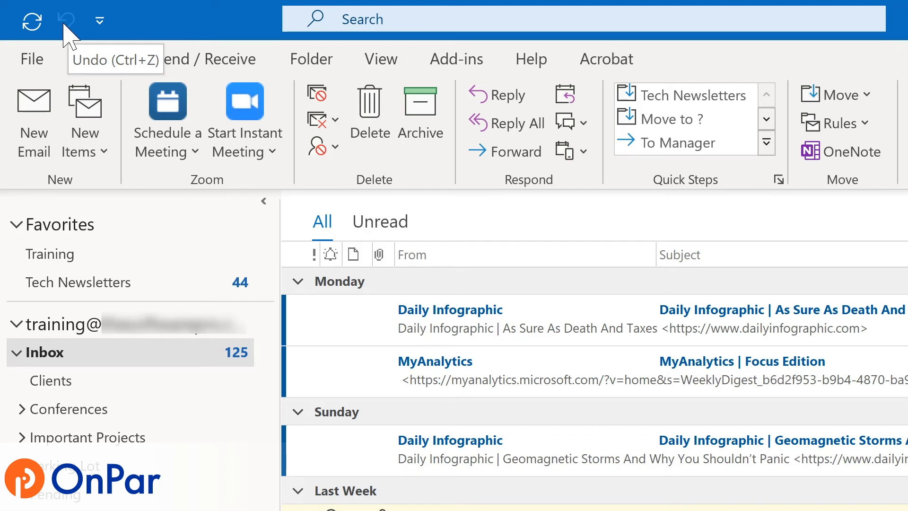
Add the Reply, Reply All and Forward commands to the main window's Quick Access Toolbar
left_click(99, 21)
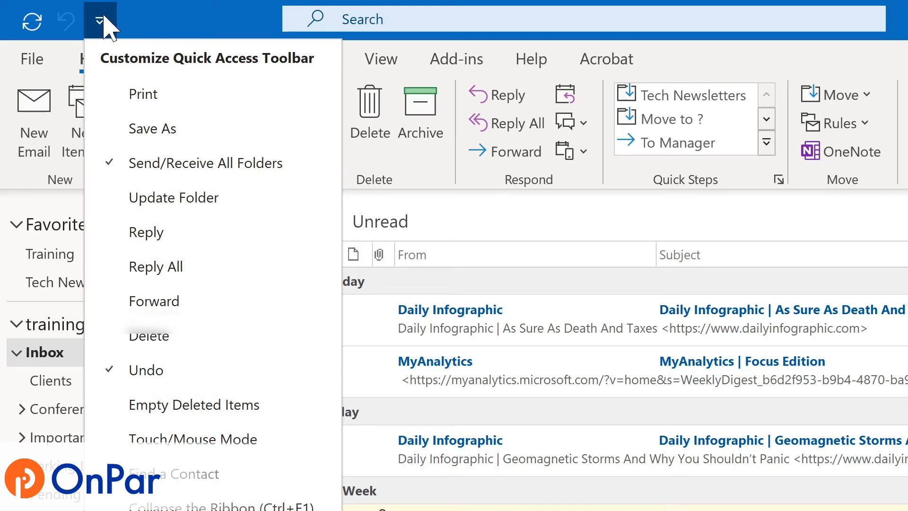
left_click(144, 233)
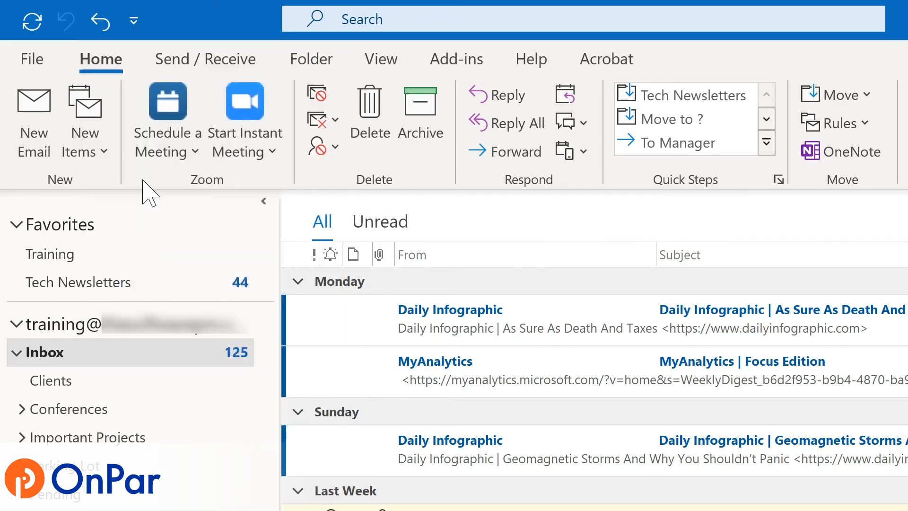
left_click(137, 23)
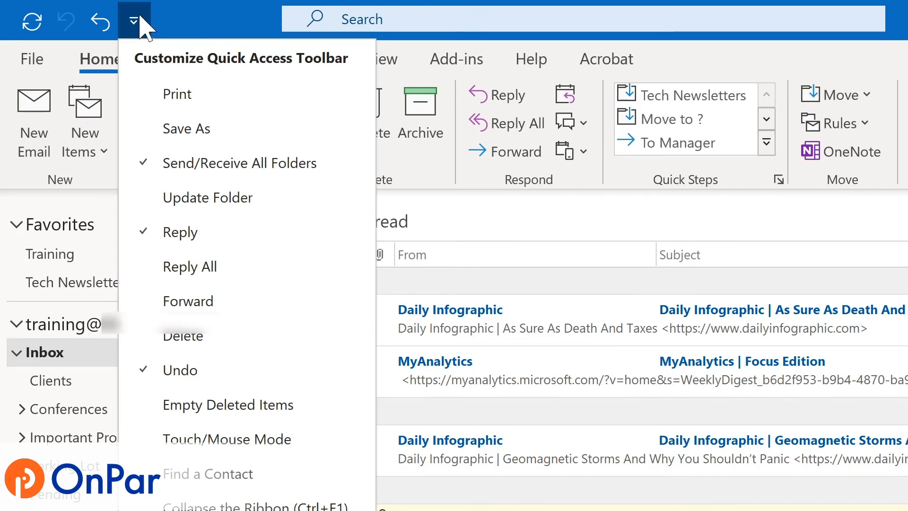
left_click(169, 267)
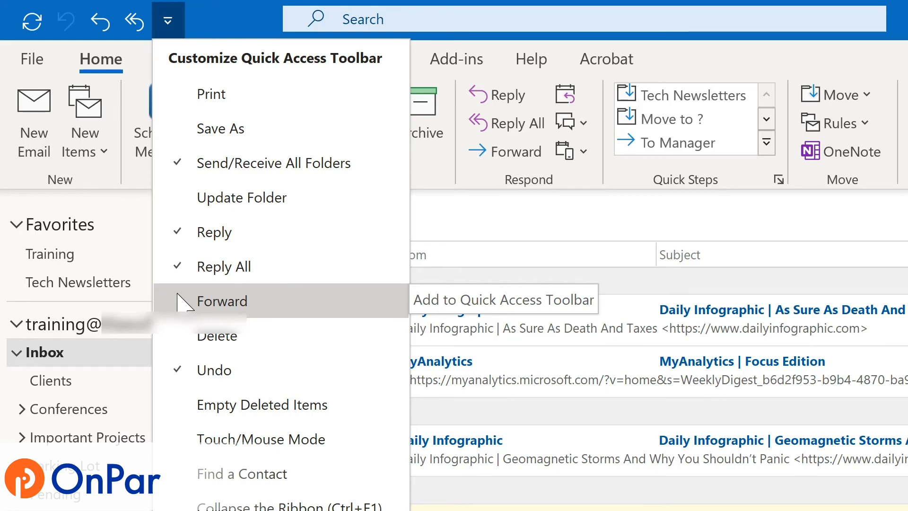
left_click(178, 299)
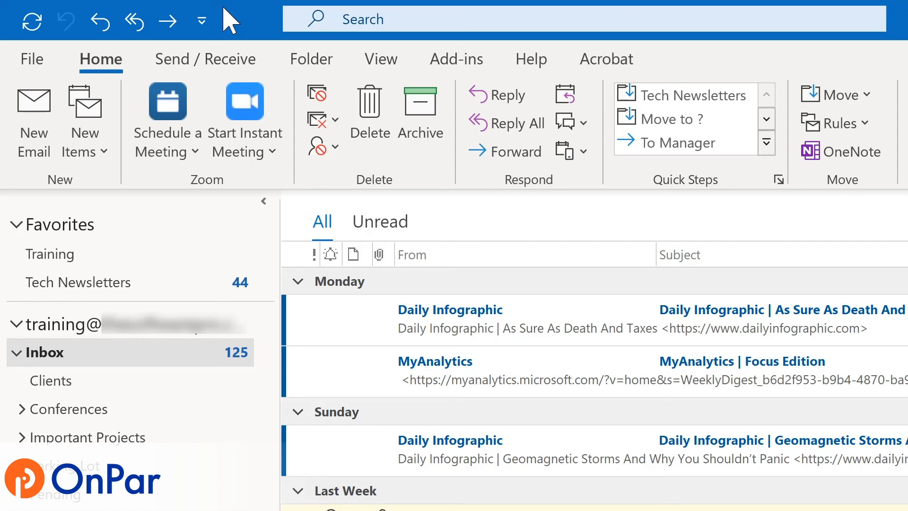
Start a new email message and add the Quick Parts command to its Quick Access Toolbar
key("ctrl+n")
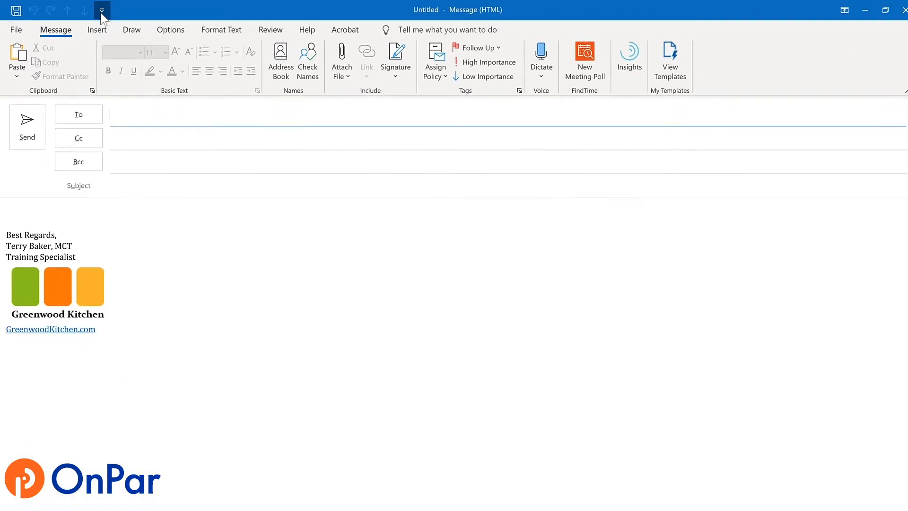
left_click(101, 11)
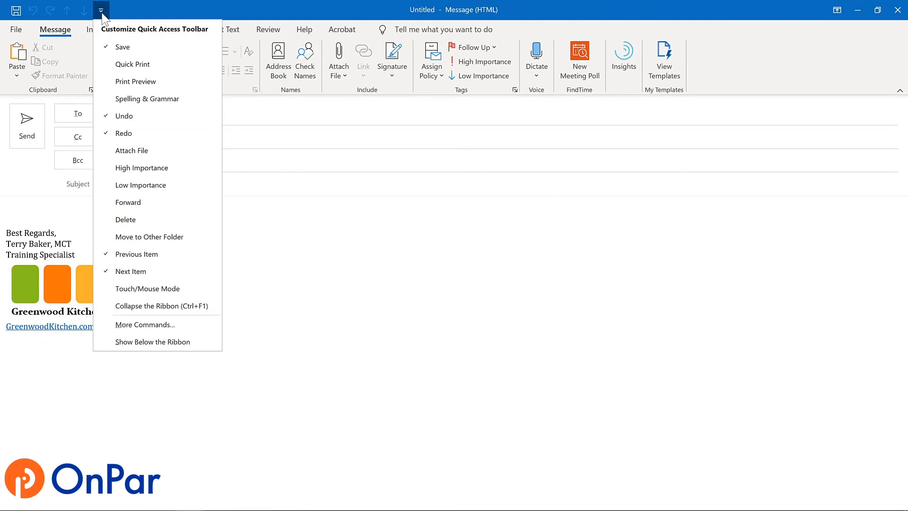
left_click(101, 13)
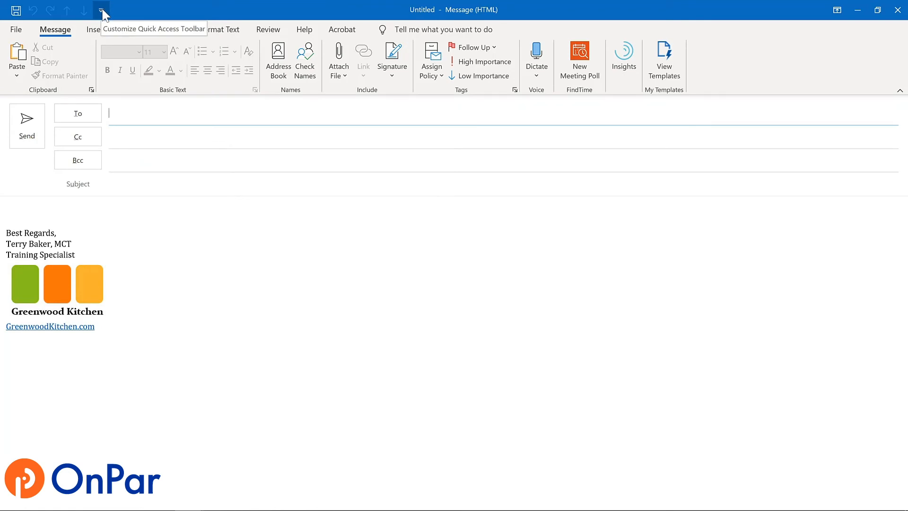
left_click(35, 201)
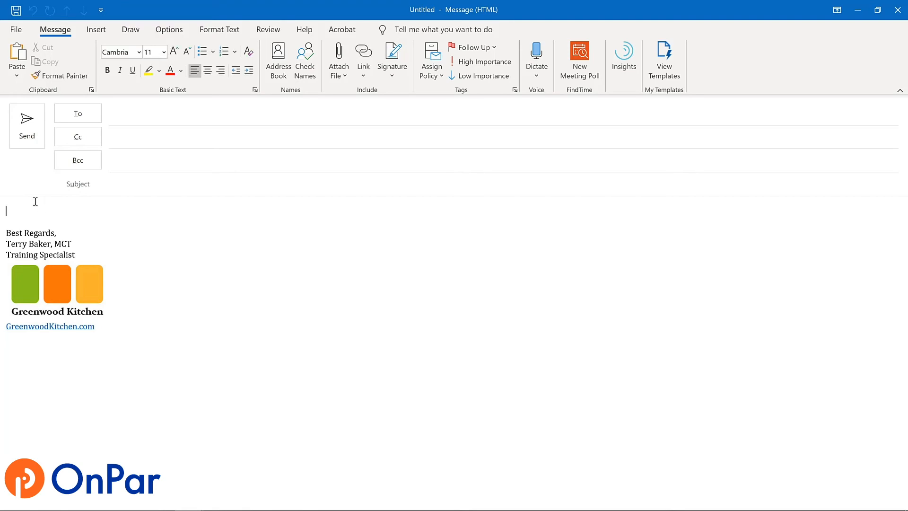
left_click(95, 31)
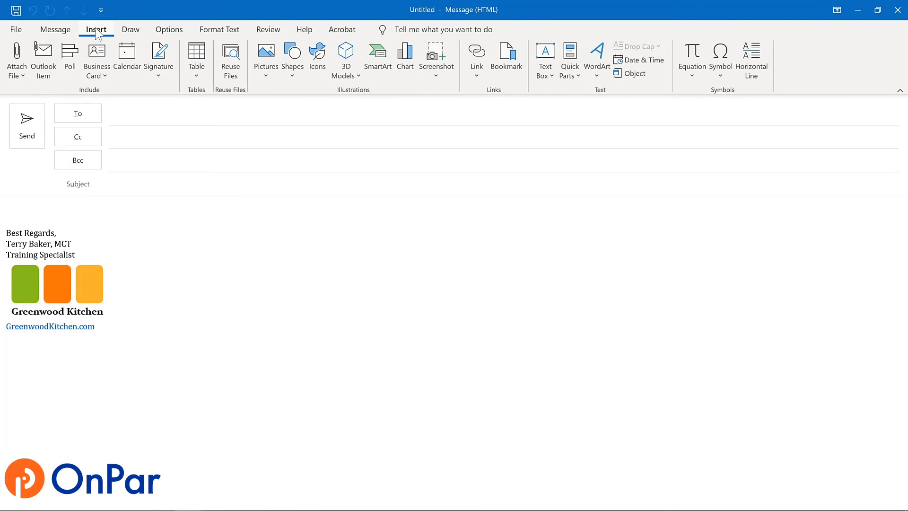
right_click(570, 55)
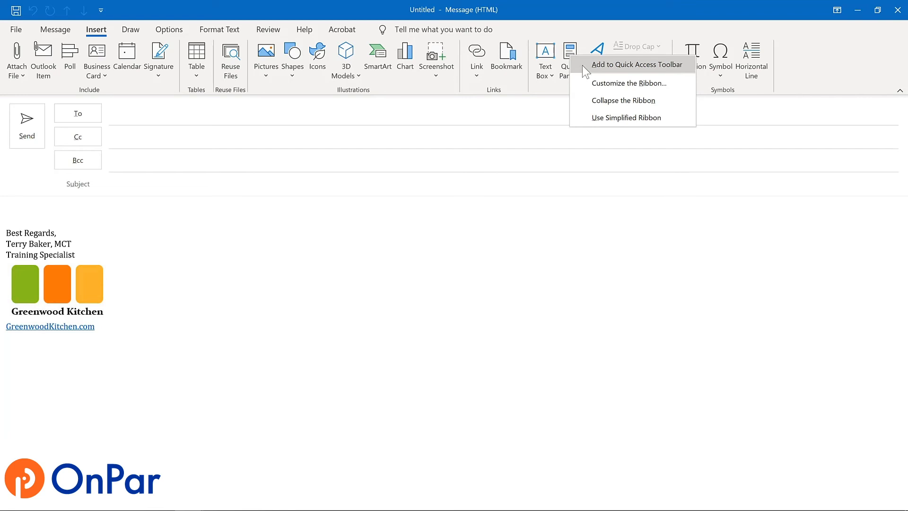
left_click(587, 71)
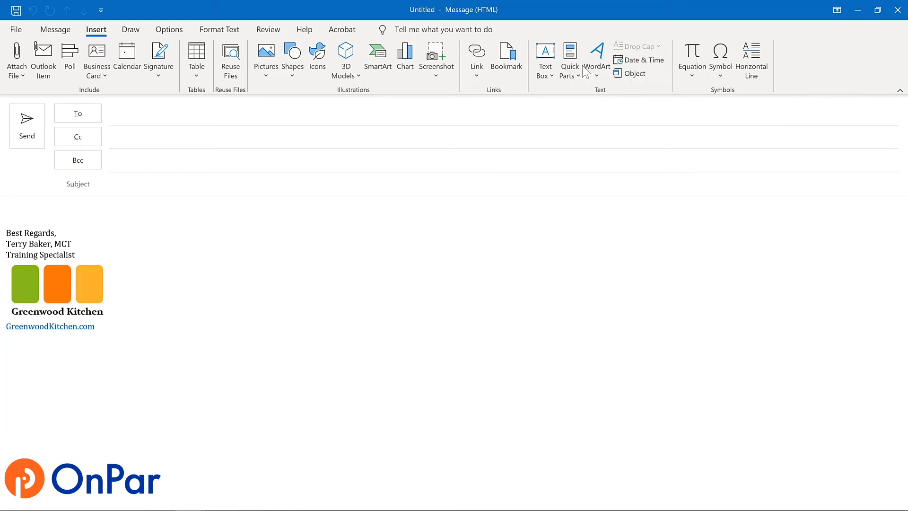
Add the Delay Delivery command to the message window's Quick Access Toolbar and show the toolbar below the ribbon
left_click(170, 30)
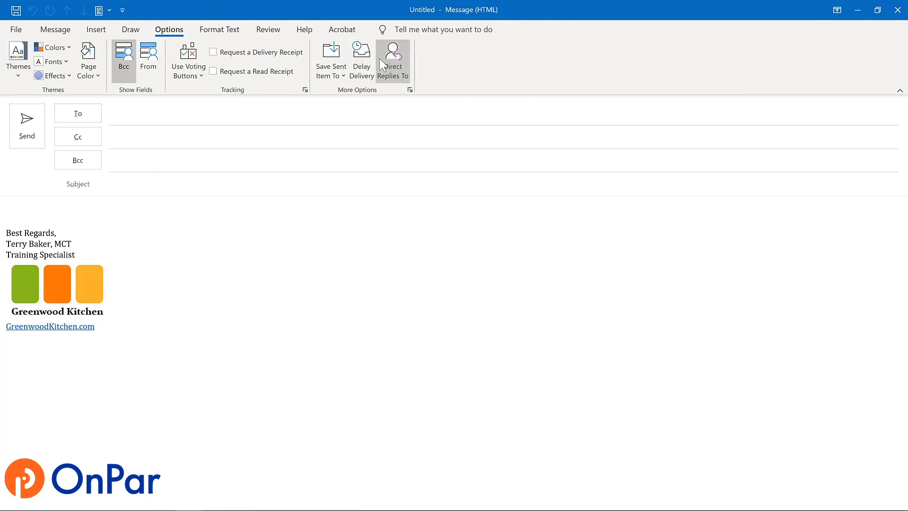
right_click(368, 65)
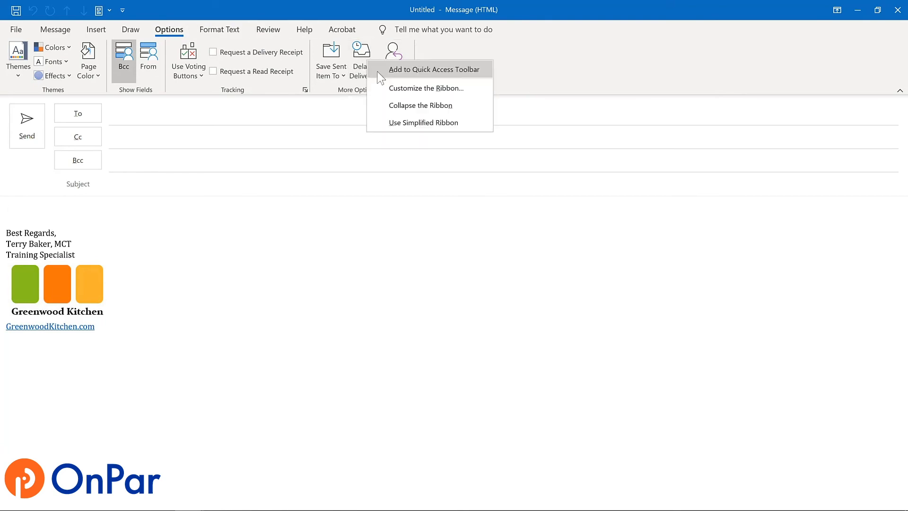
left_click(381, 70)
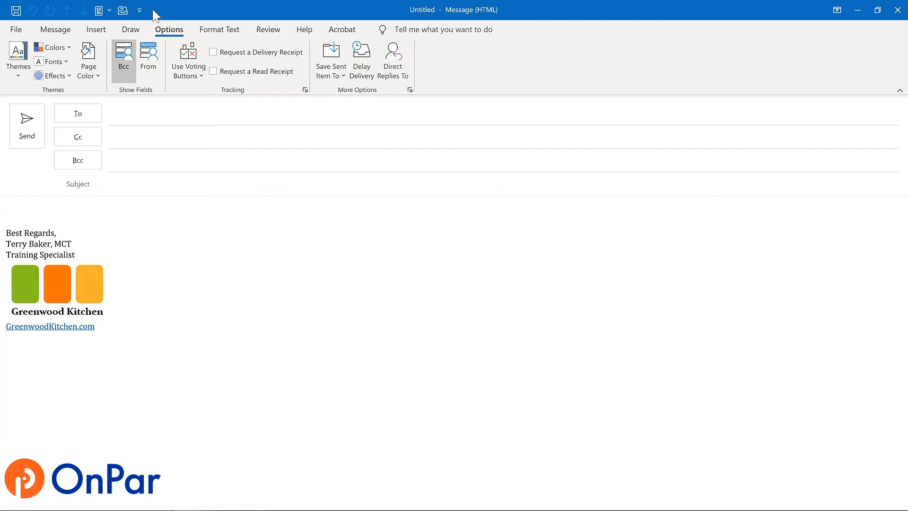
left_click(140, 10)
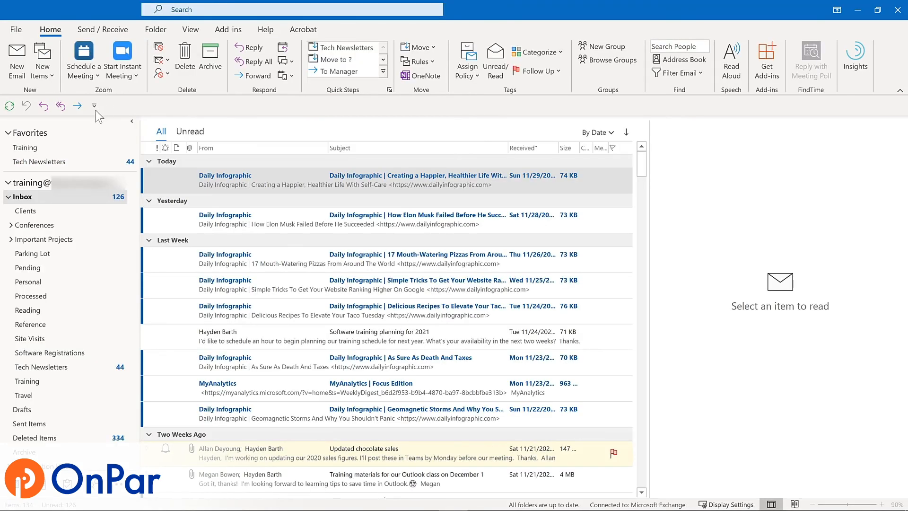
Customize the main window's Quick Access Toolbar by adding Manage Rules & Alerts, Meeting, New Email and New Task from Popular Commands
left_click(94, 108)
left_click(93, 106)
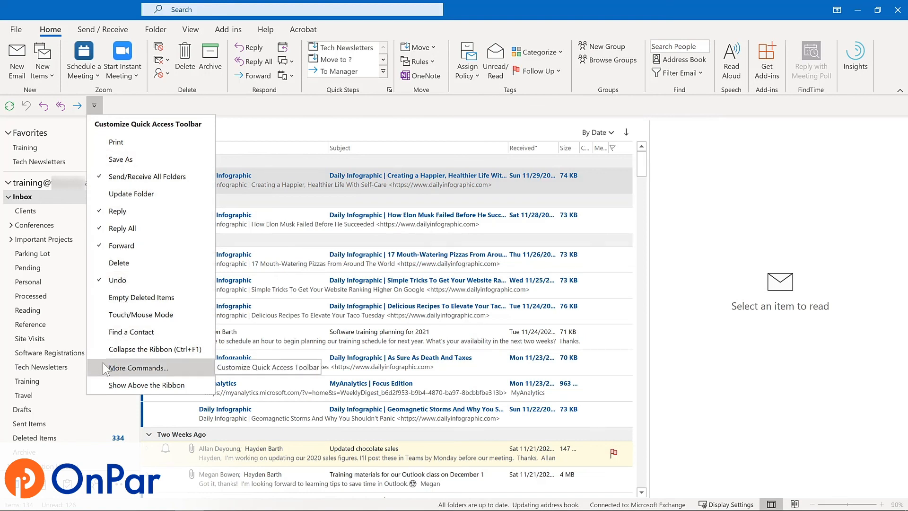
right_click(56, 110)
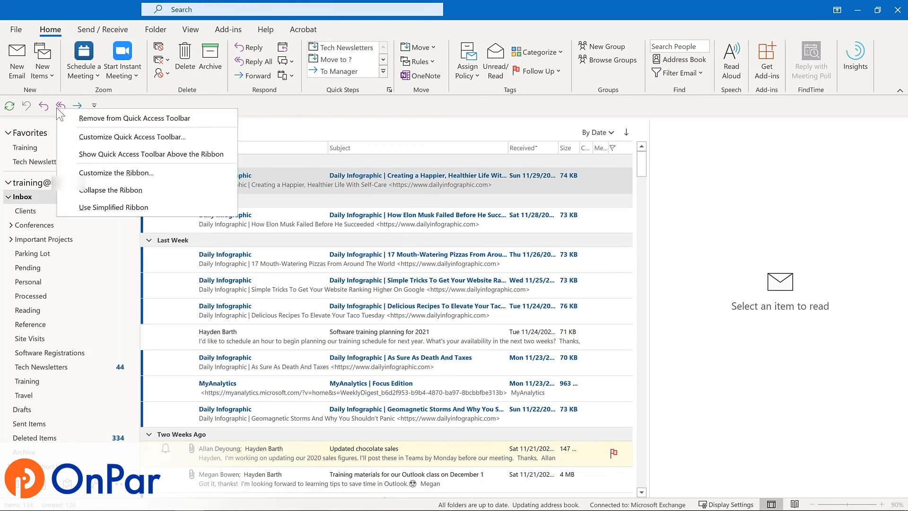
left_click(73, 136)
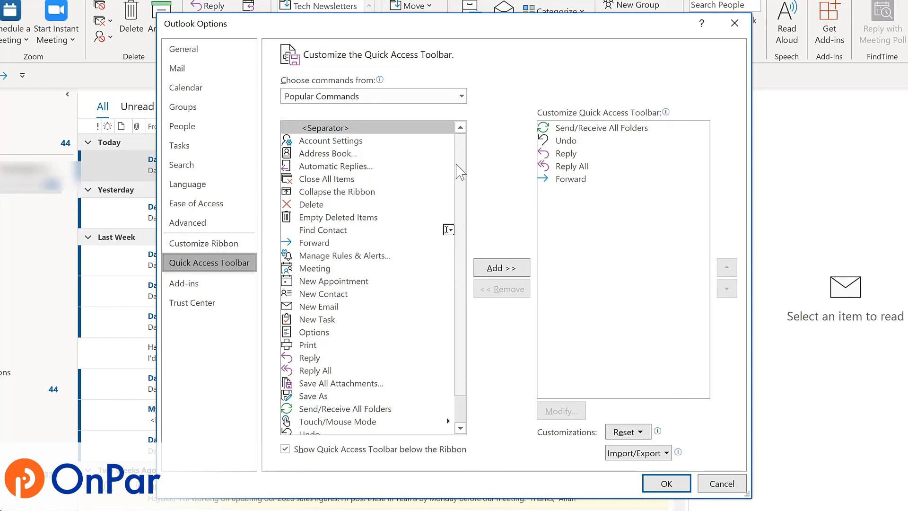
left_click(344, 258)
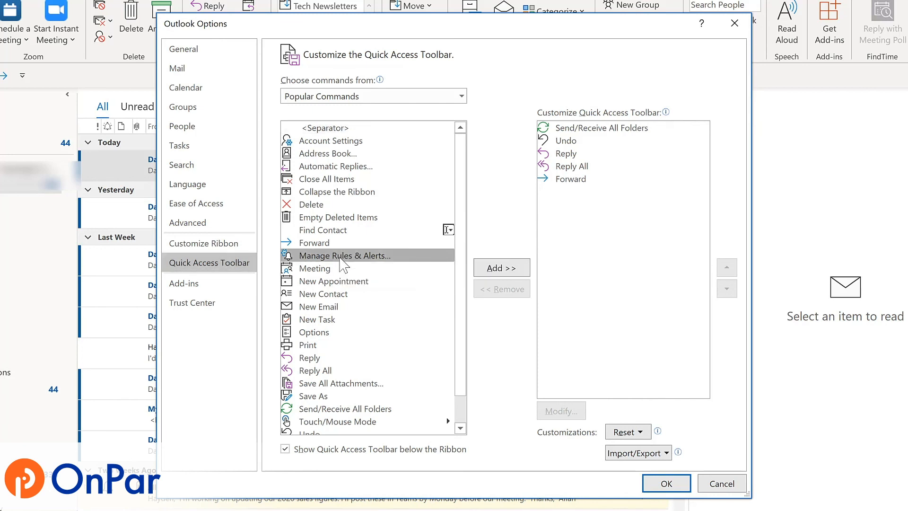
left_click(502, 268)
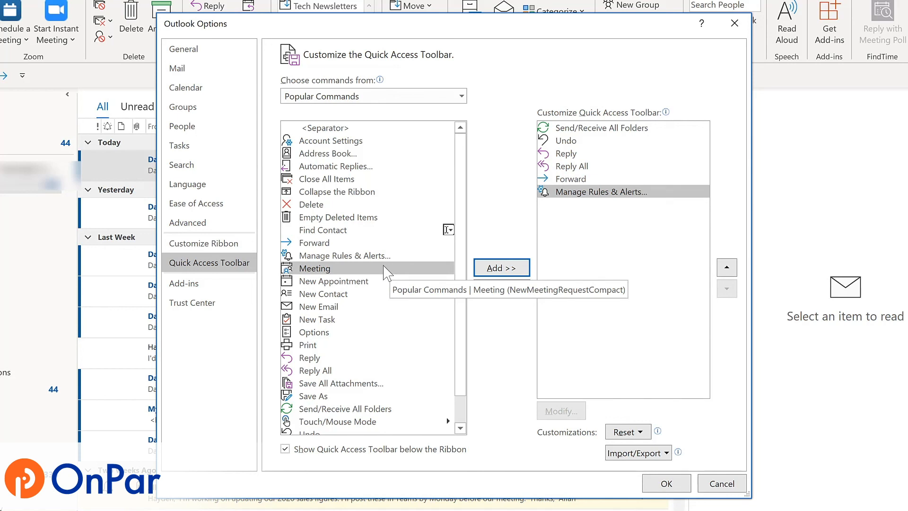
left_click(496, 270)
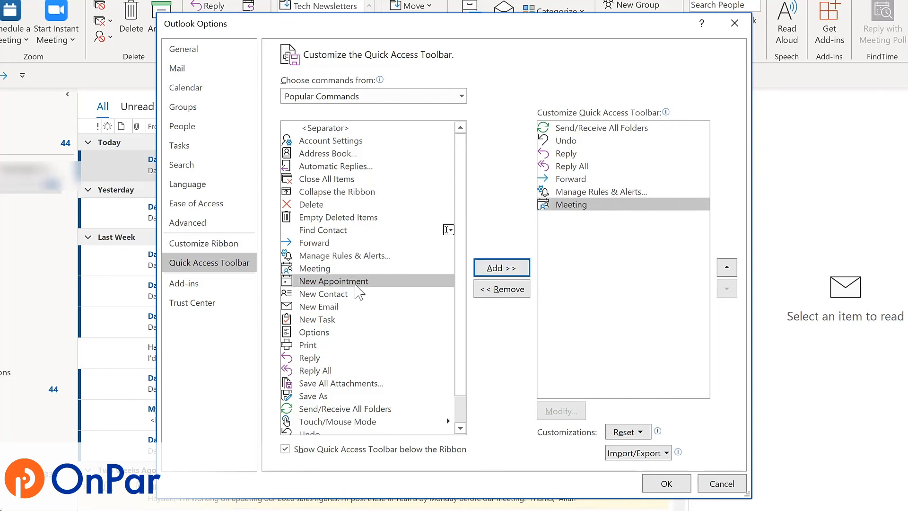
left_click(325, 309)
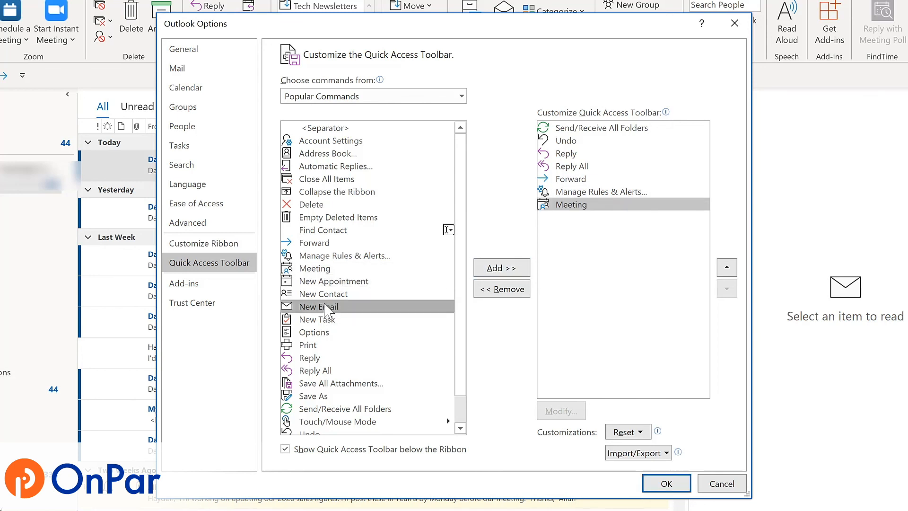
double_click(325, 308)
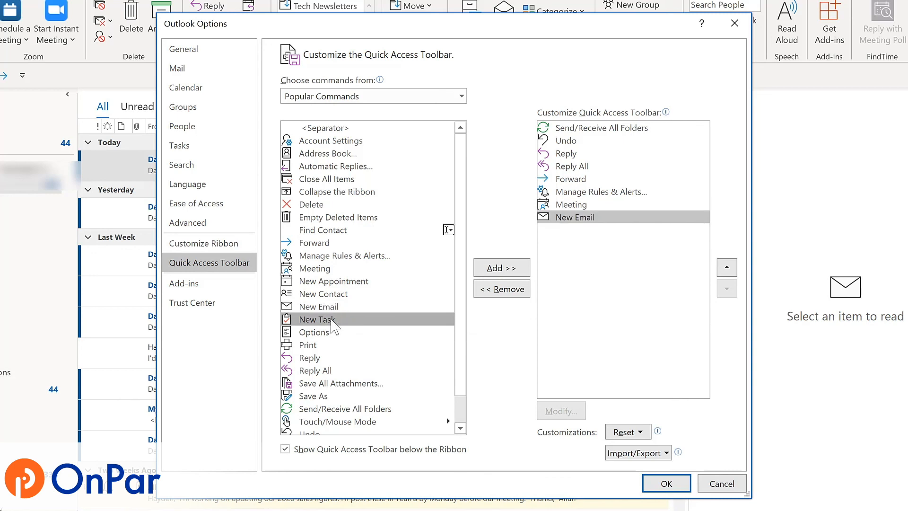
double_click(333, 322)
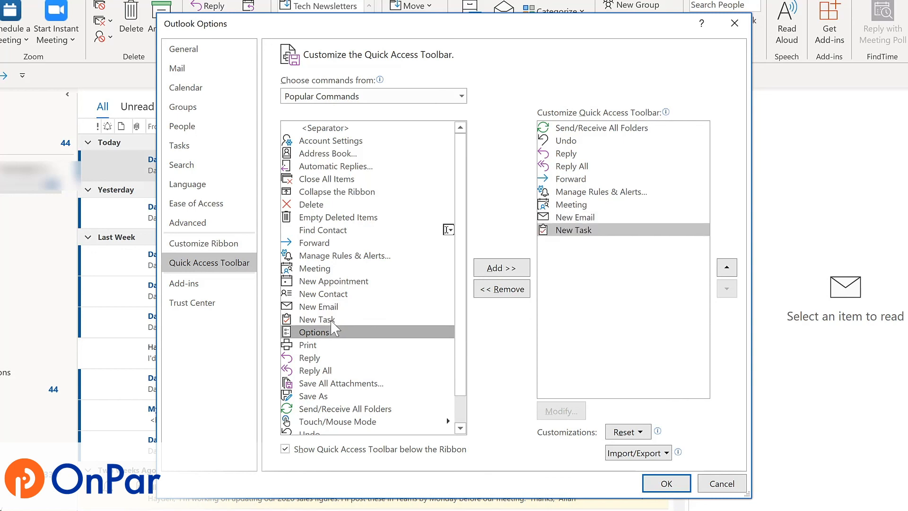
Move New Email up in the Quick Access Toolbar order so it sits directly after Forward
left_click(461, 97)
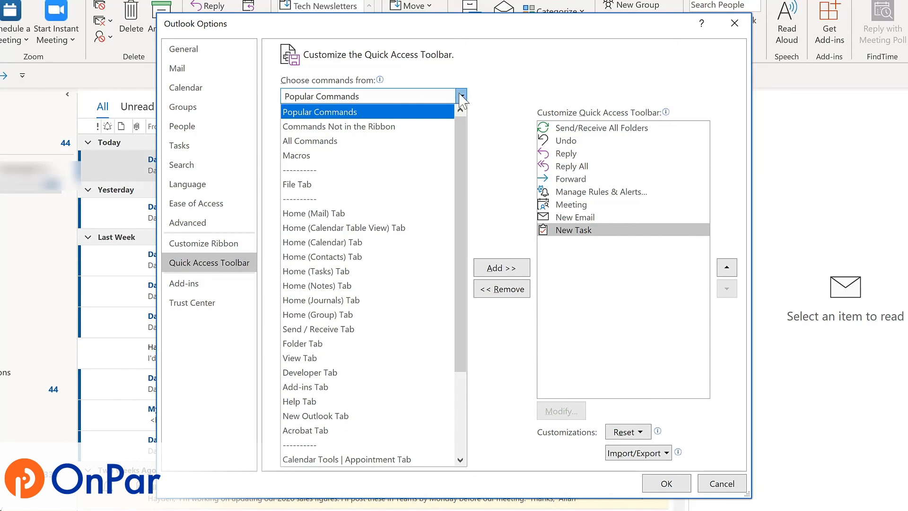
left_click(610, 222)
left_click(610, 222)
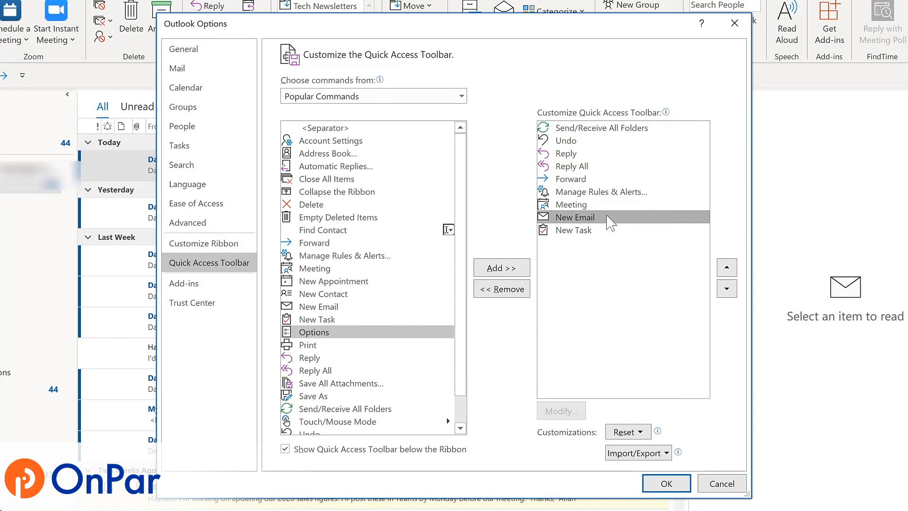
double_click(727, 268)
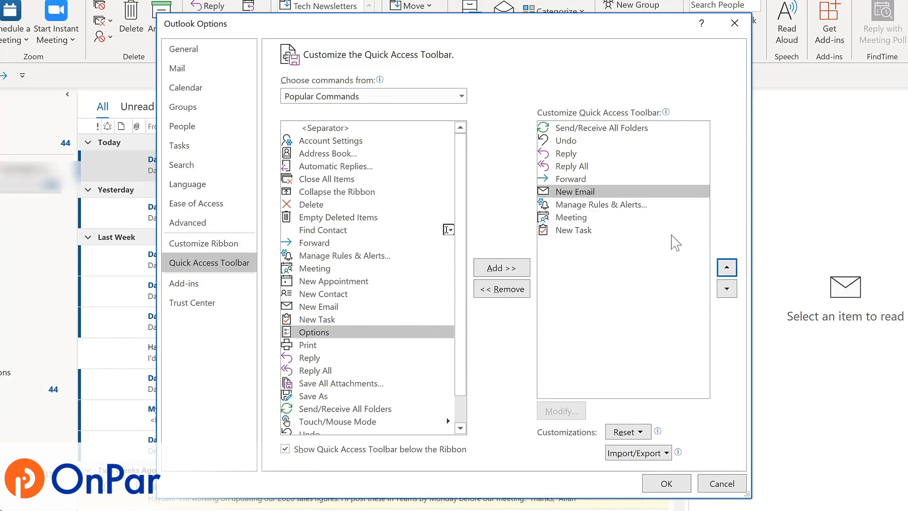